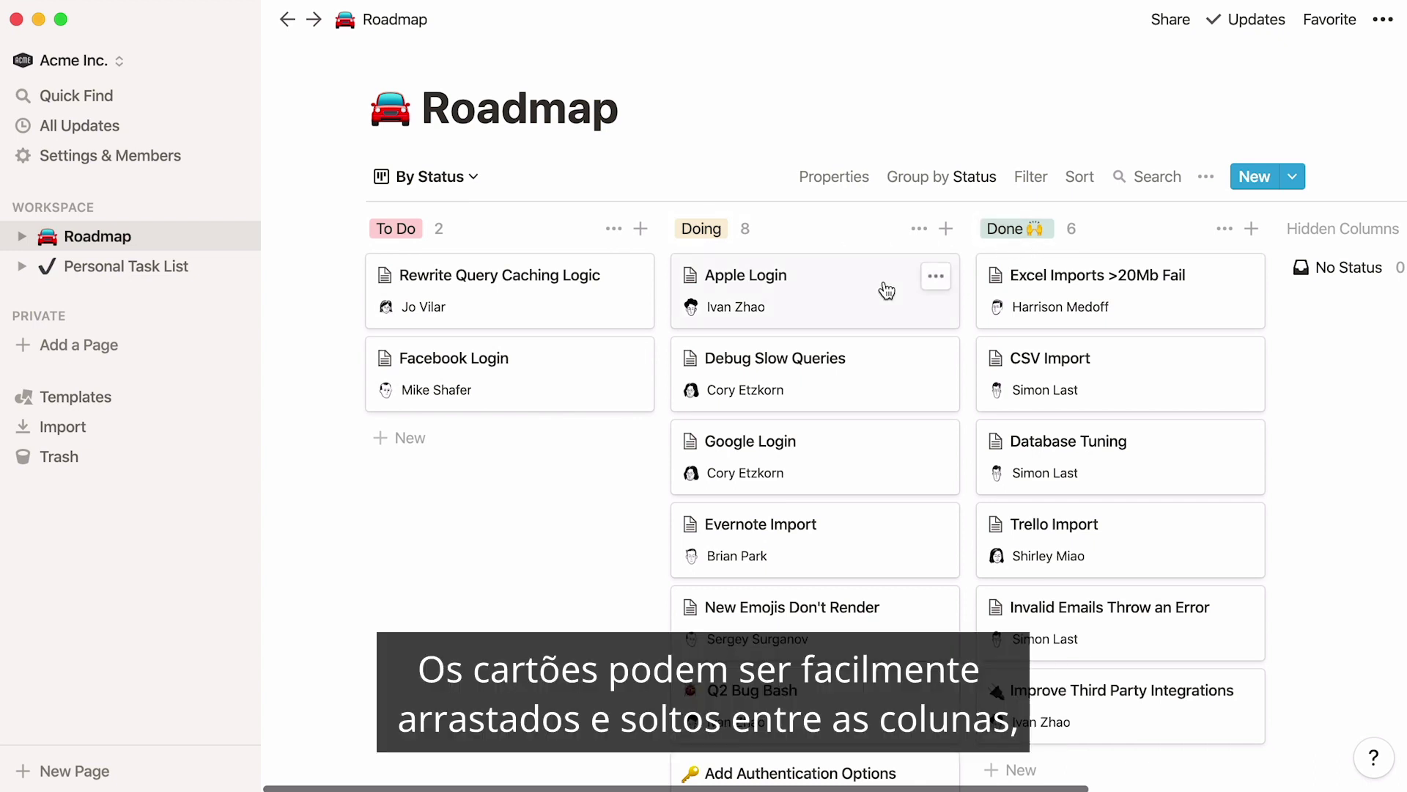
Move Apple Login into Done, then regroup the board by Product Manager and finally Engineers
left_click_drag(889, 286, 1014, 264)
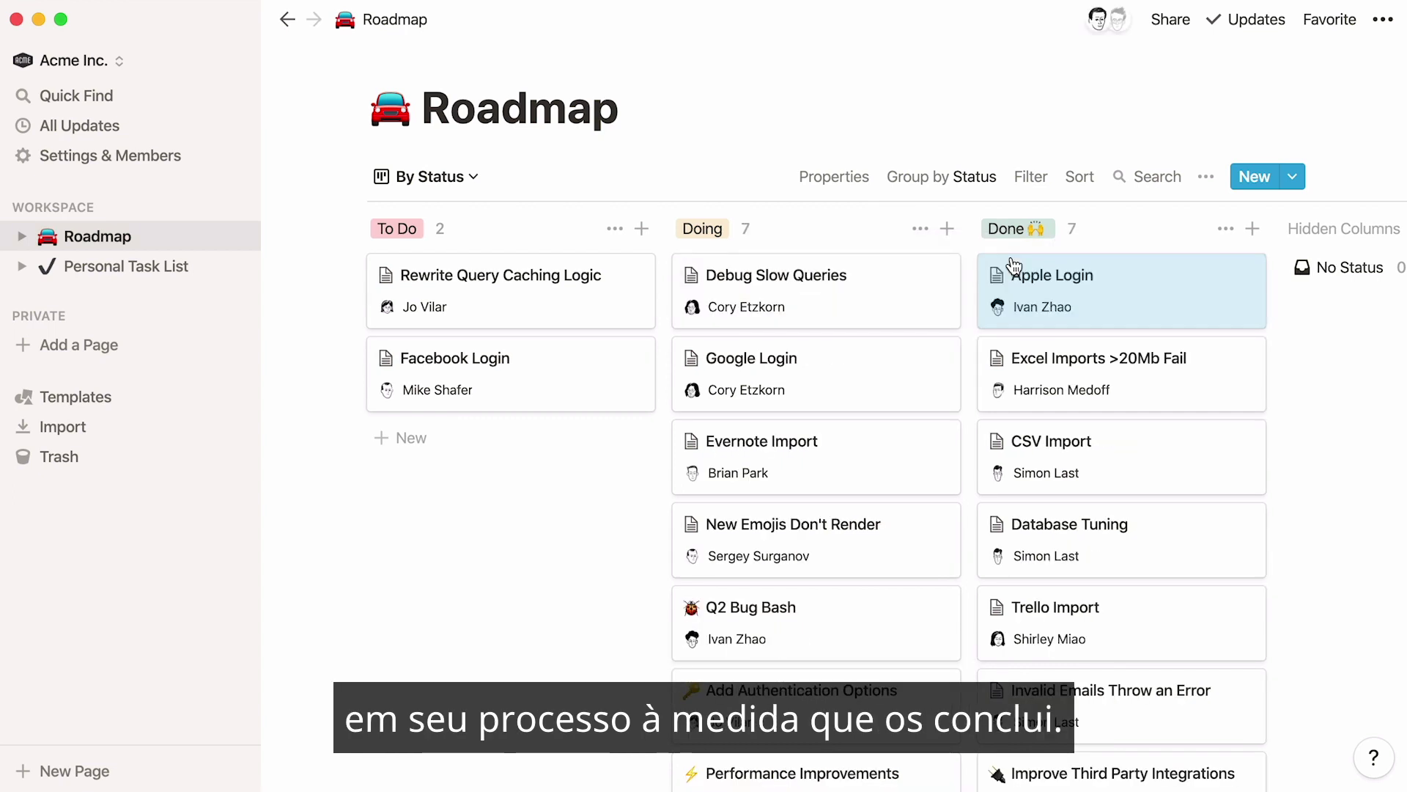
left_click(972, 185)
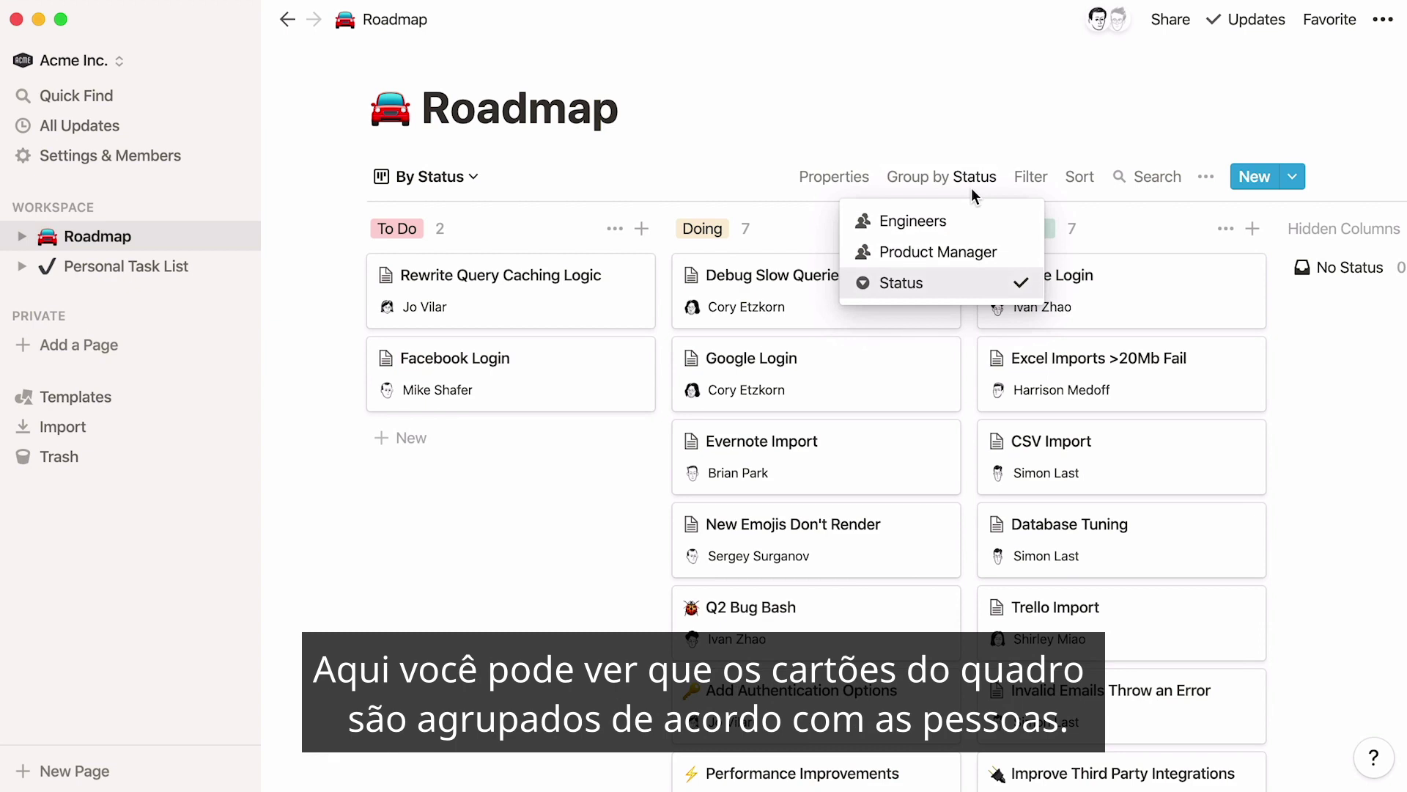
left_click(1011, 253)
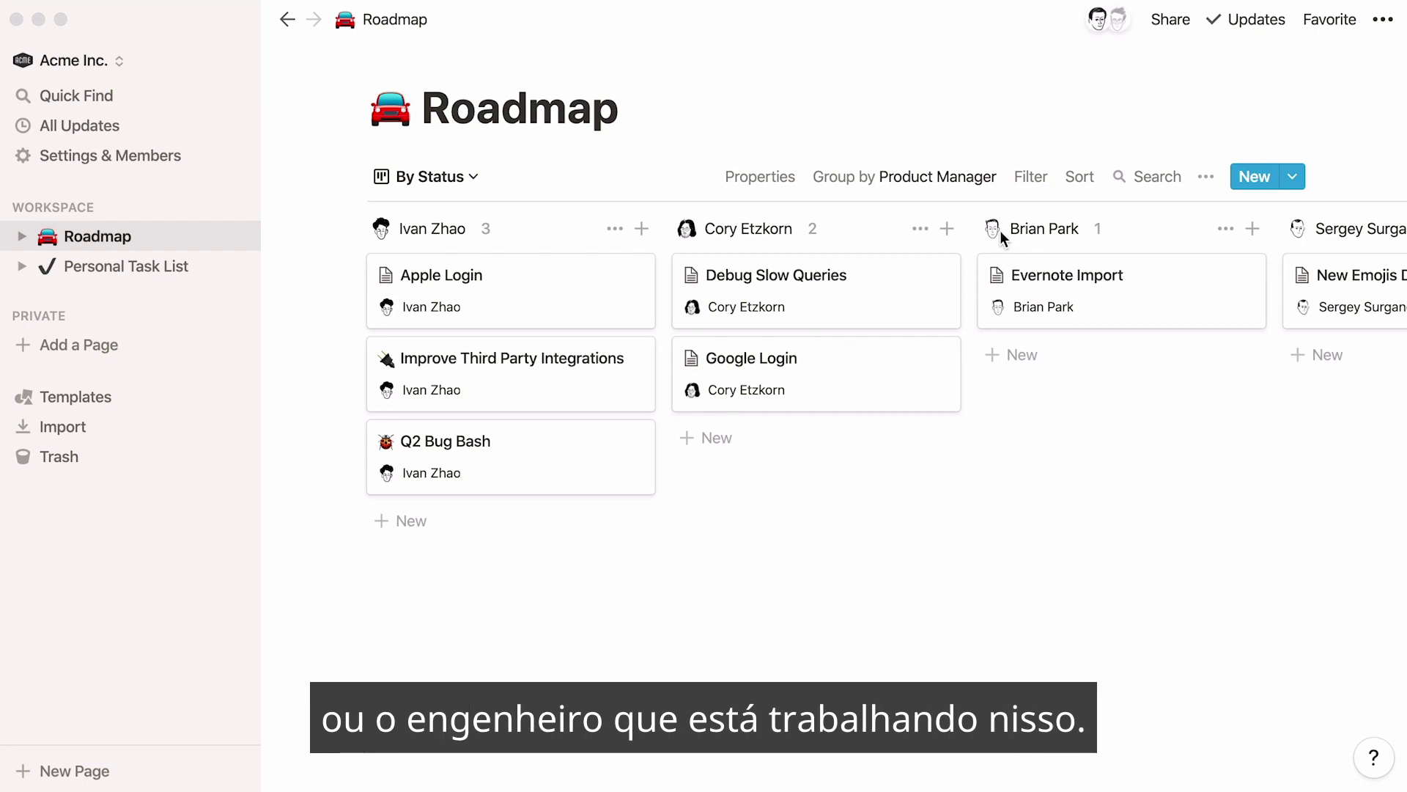
left_click(974, 186)
left_click(974, 221)
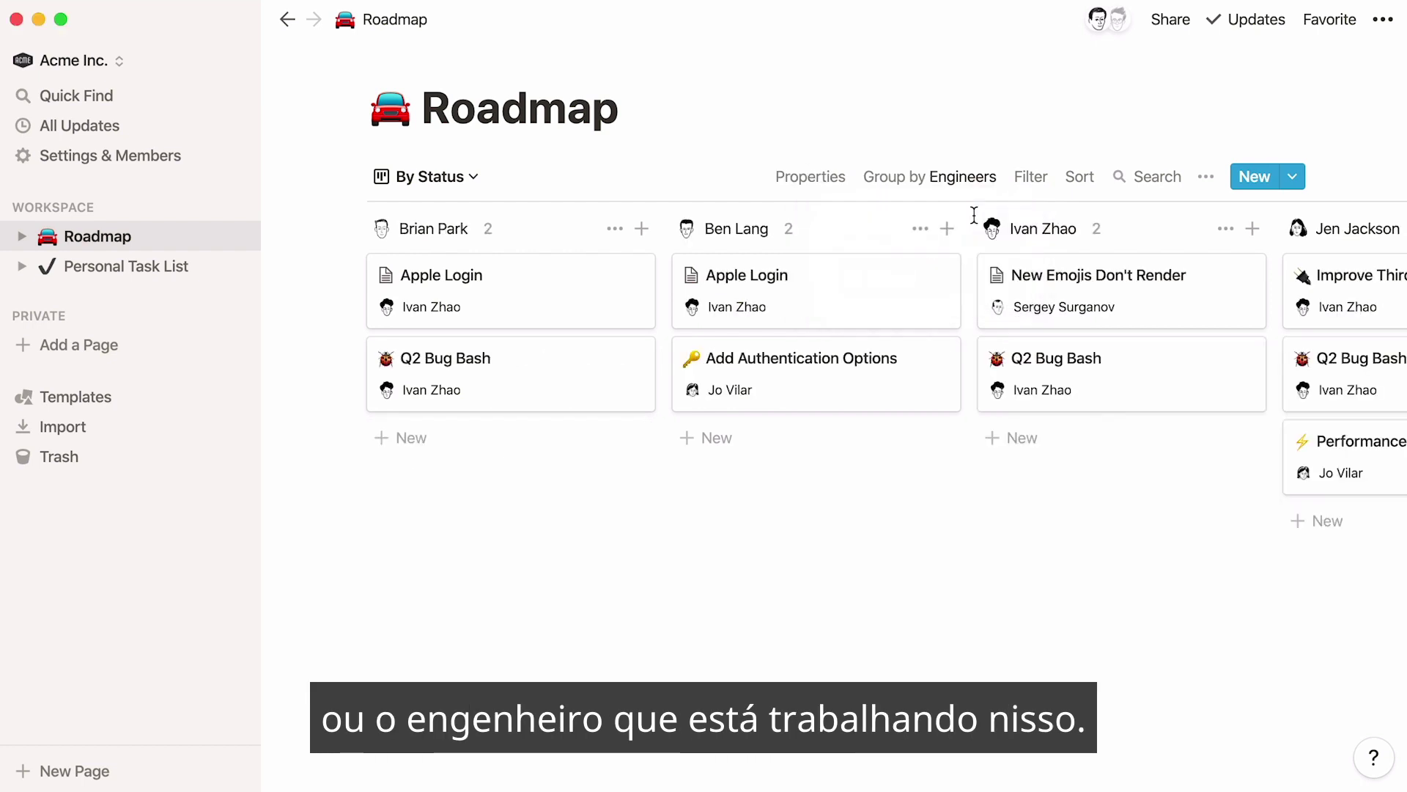
Switch to the Personal Task List board and show its card properties, Status and Date Created
left_click(149, 276)
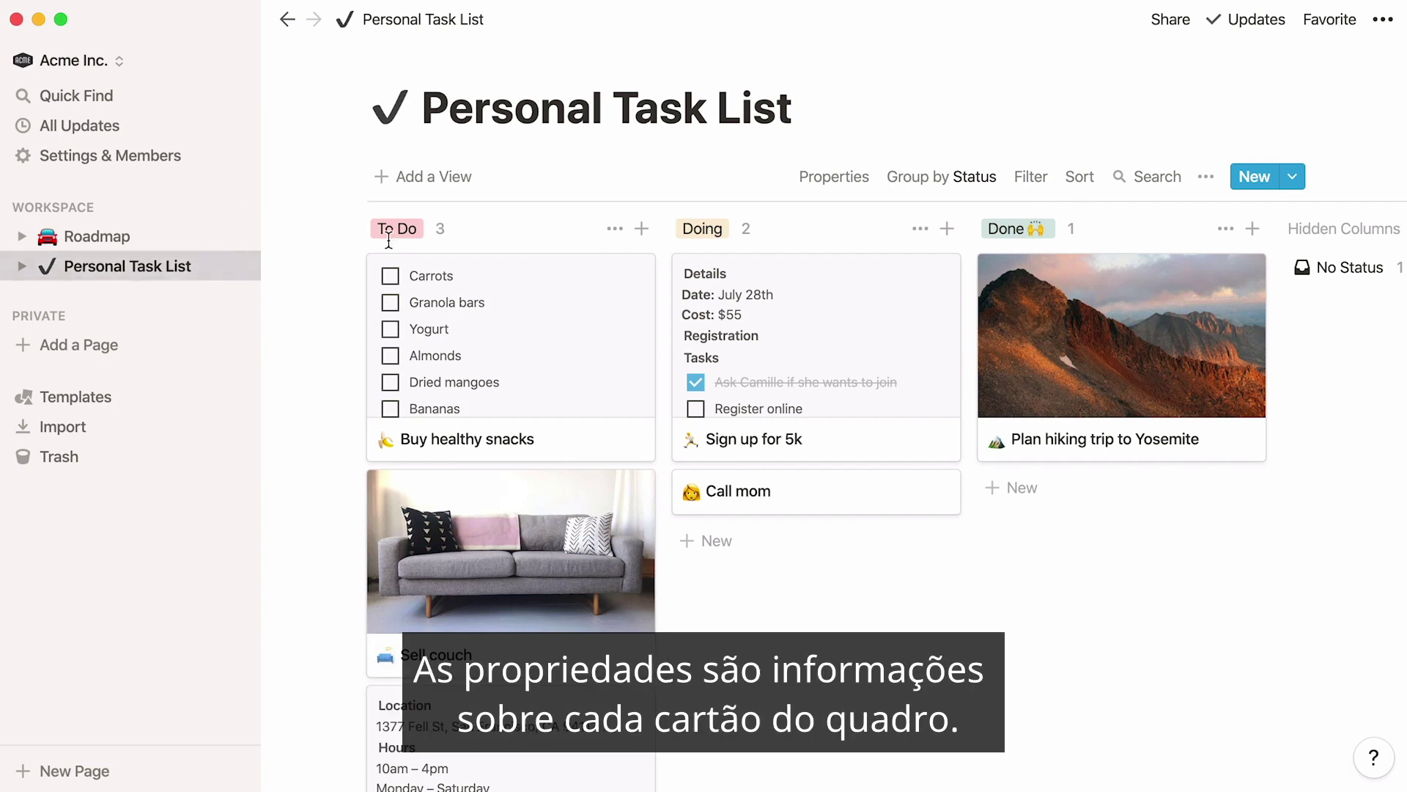
left_click(828, 188)
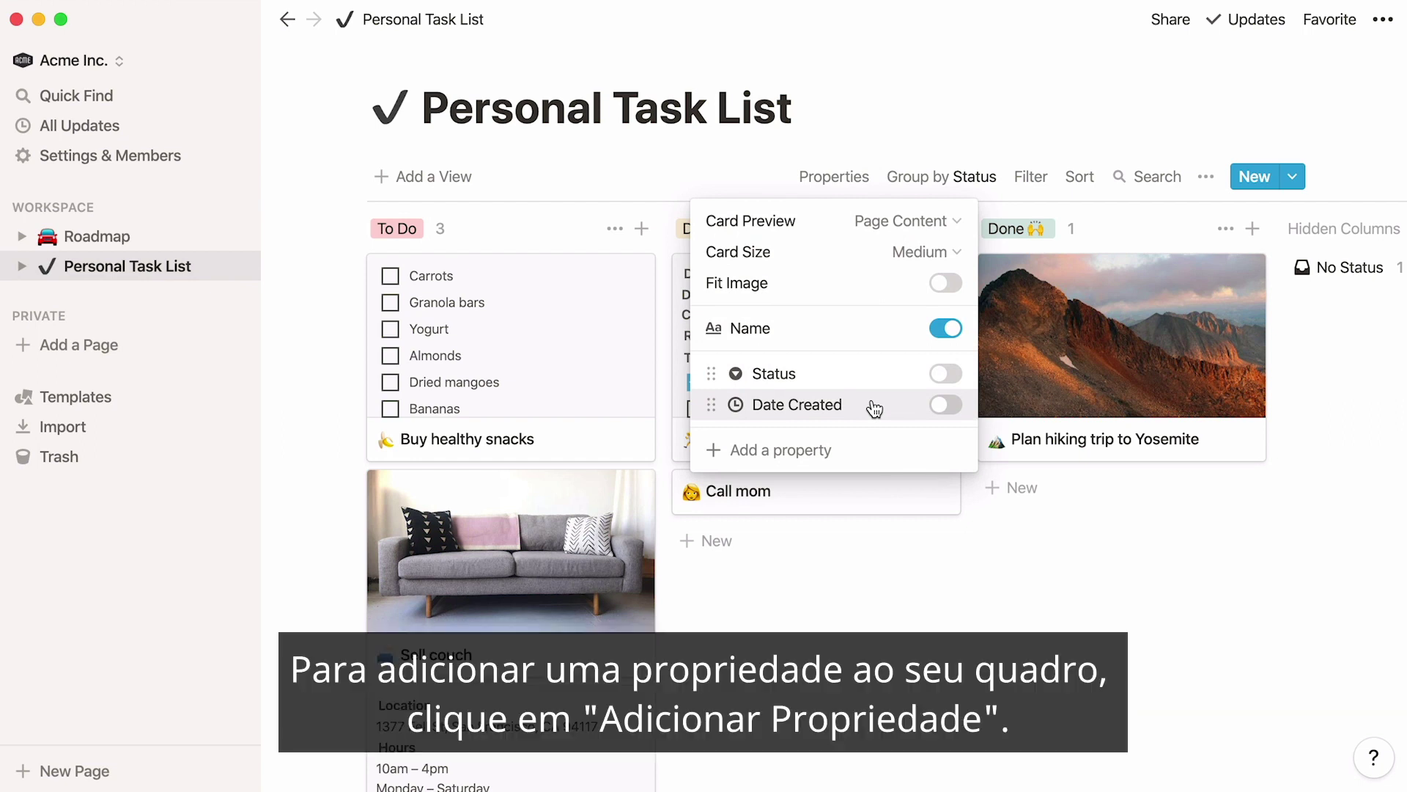
Add a Files & Media property named Attachments, toggling Date Created on and back off
left_click(851, 447)
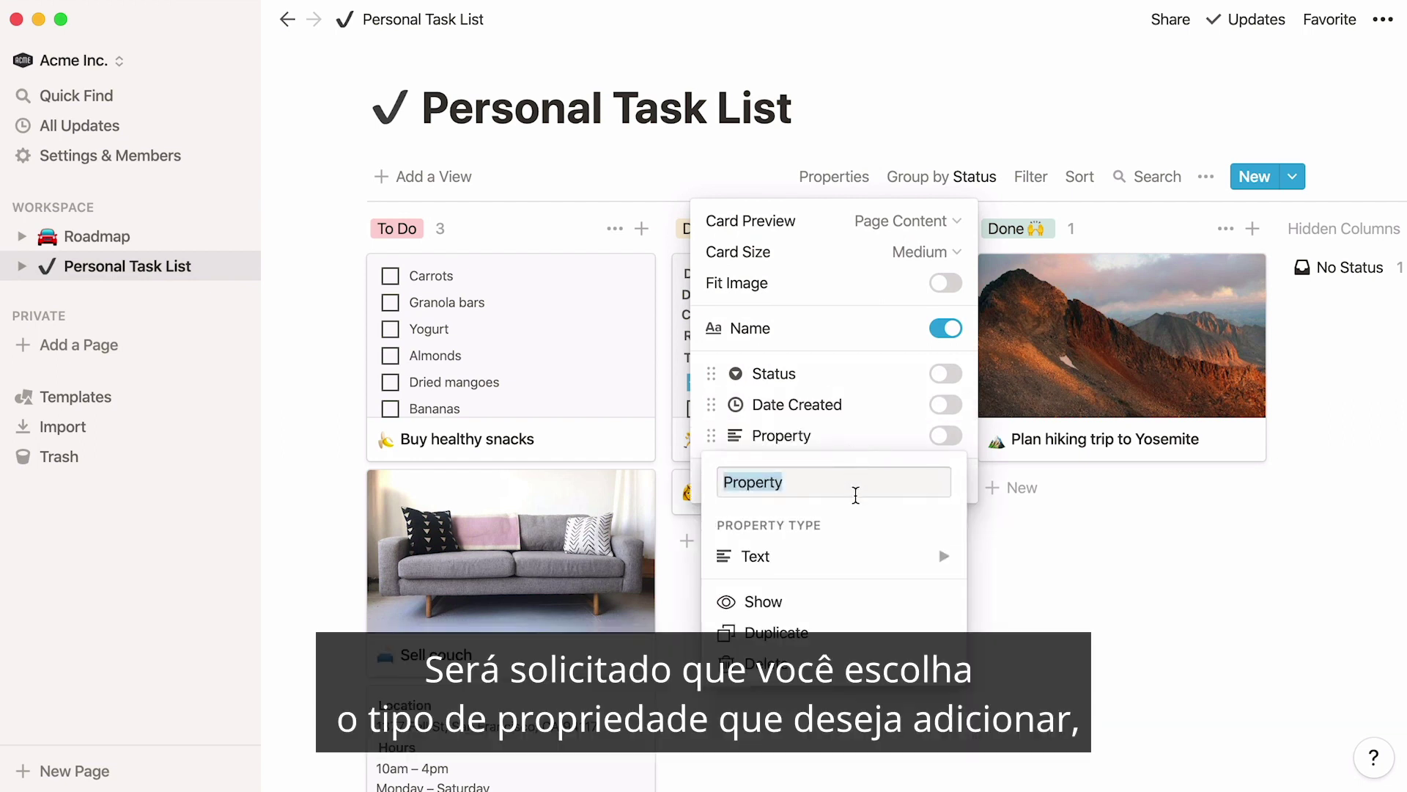
left_click(864, 556)
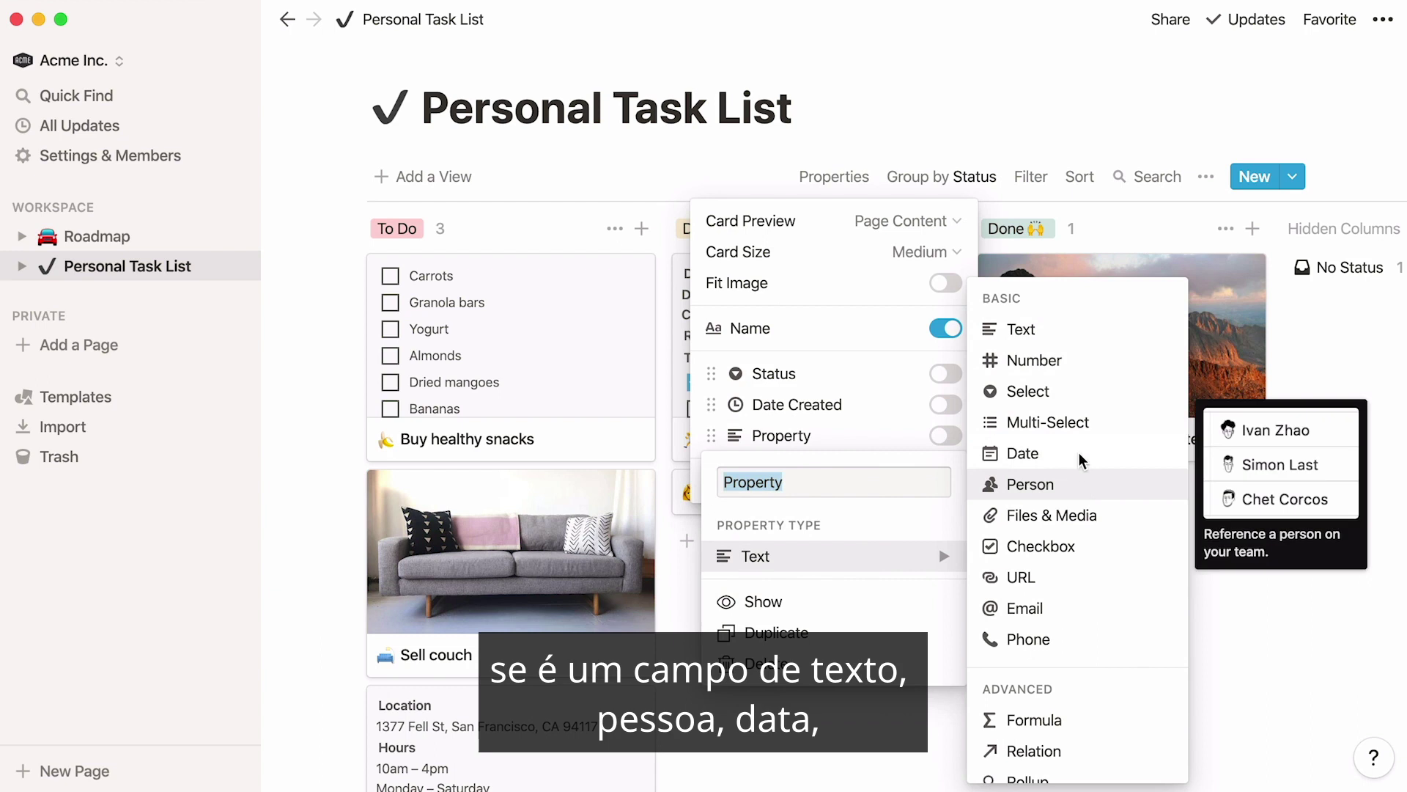
type("Attachments")
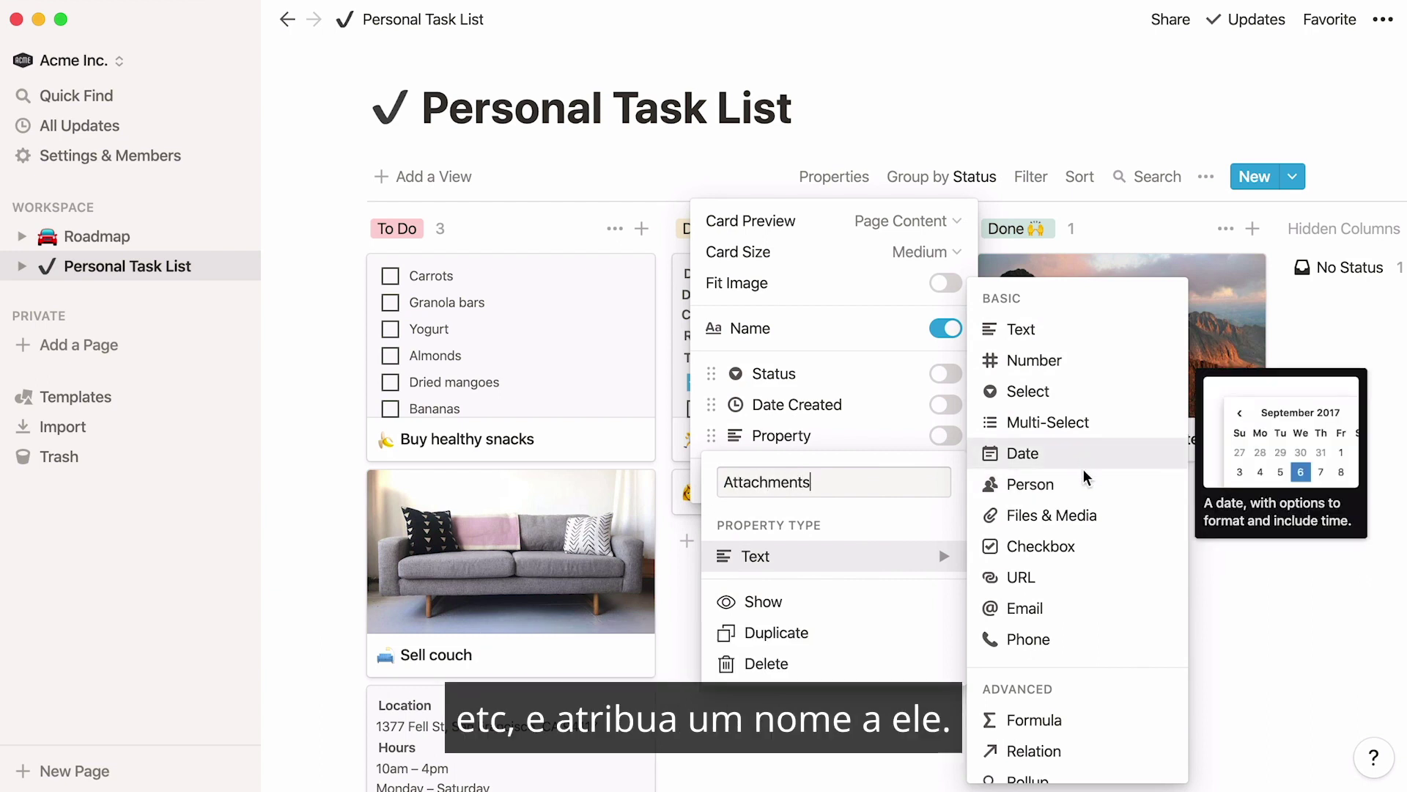
left_click(1102, 512)
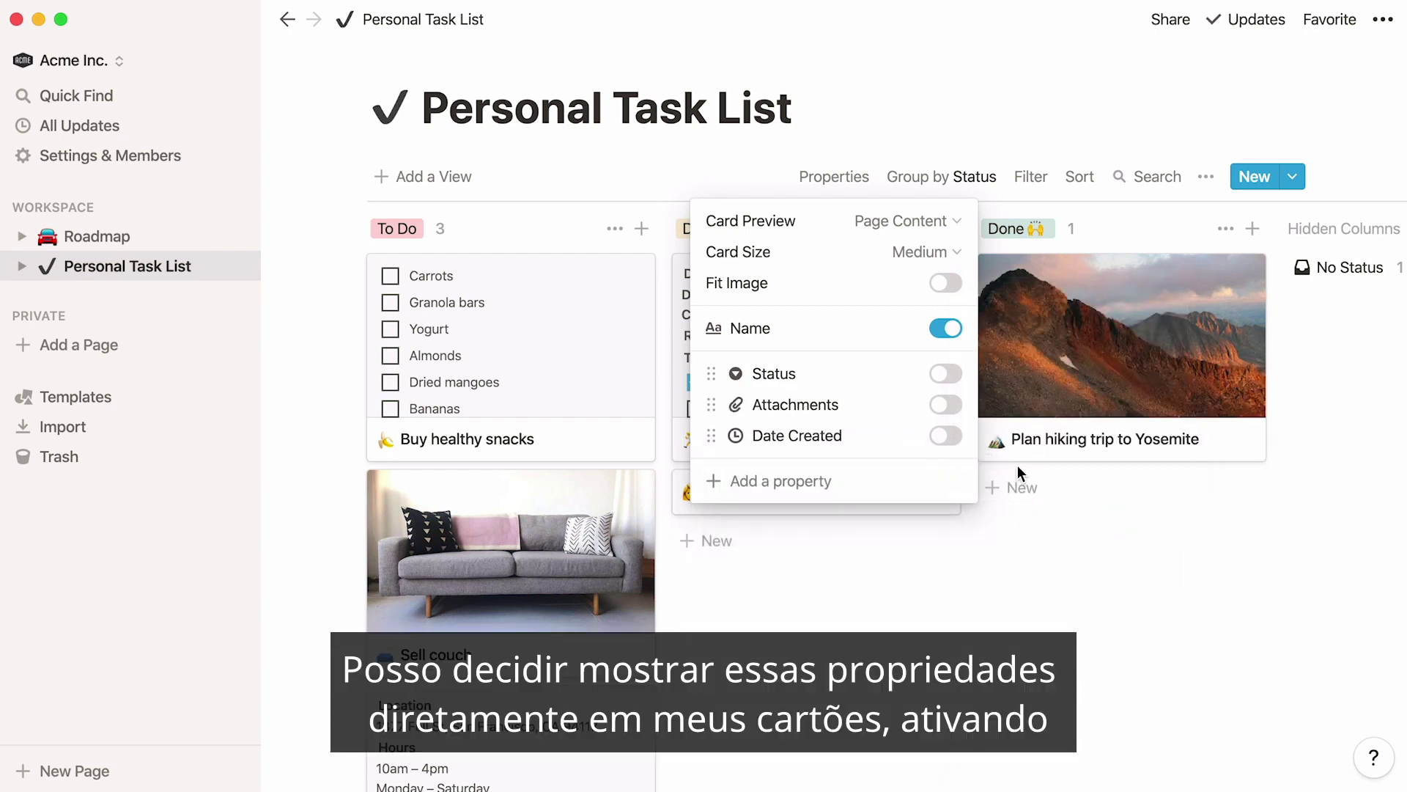
left_click(959, 440)
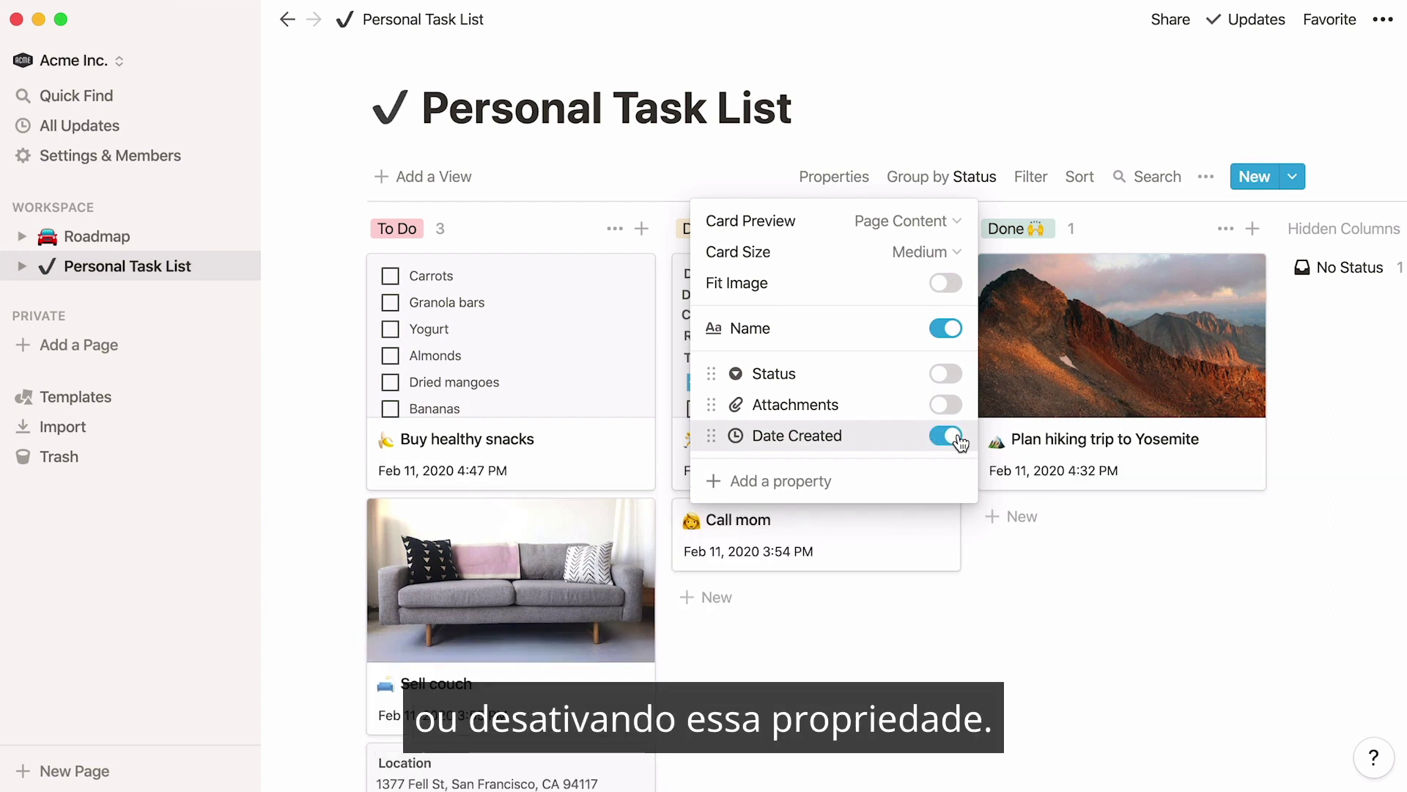
left_click(953, 437)
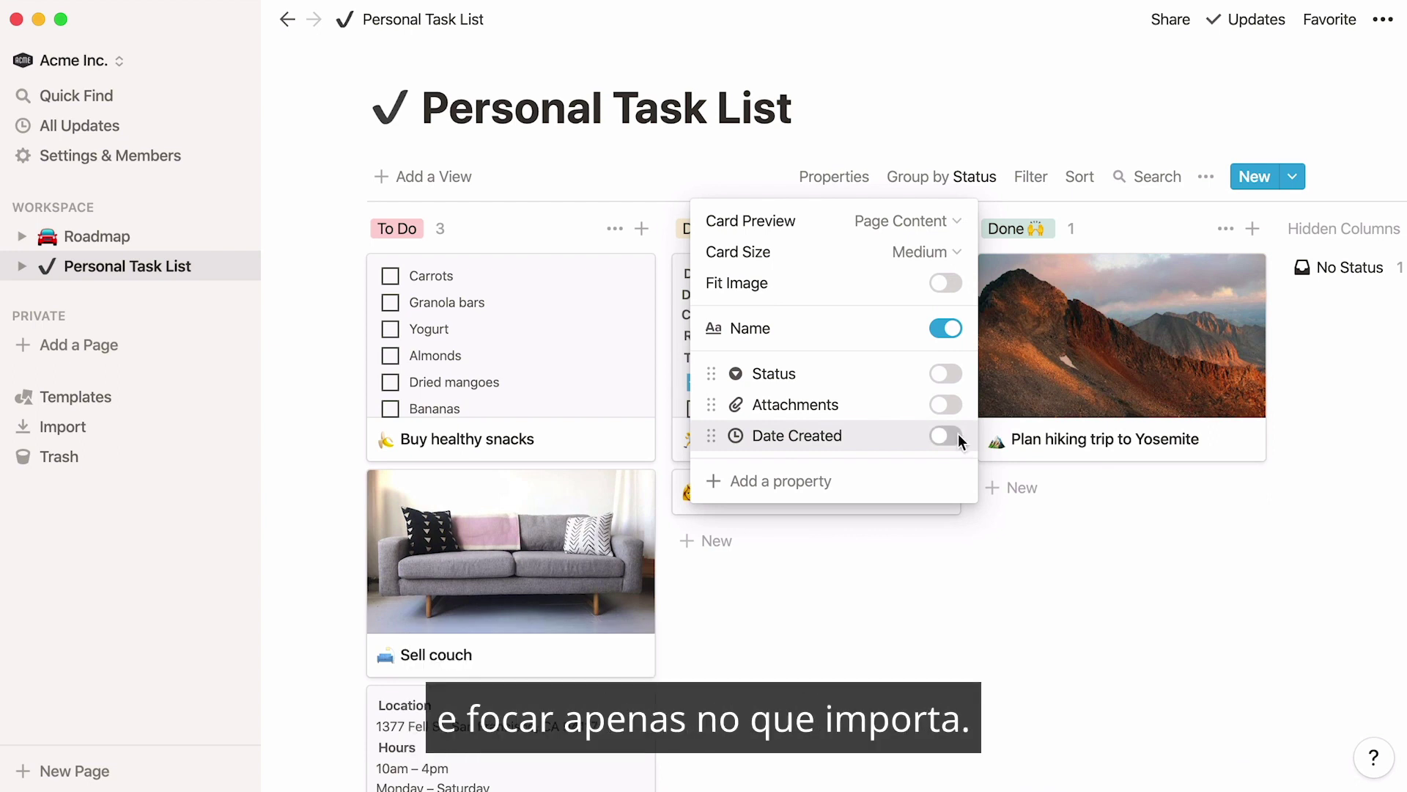
Change the Plan hiking trip to Yosemite card's status from Done to Doing
left_click(1057, 374)
left_click(1056, 378)
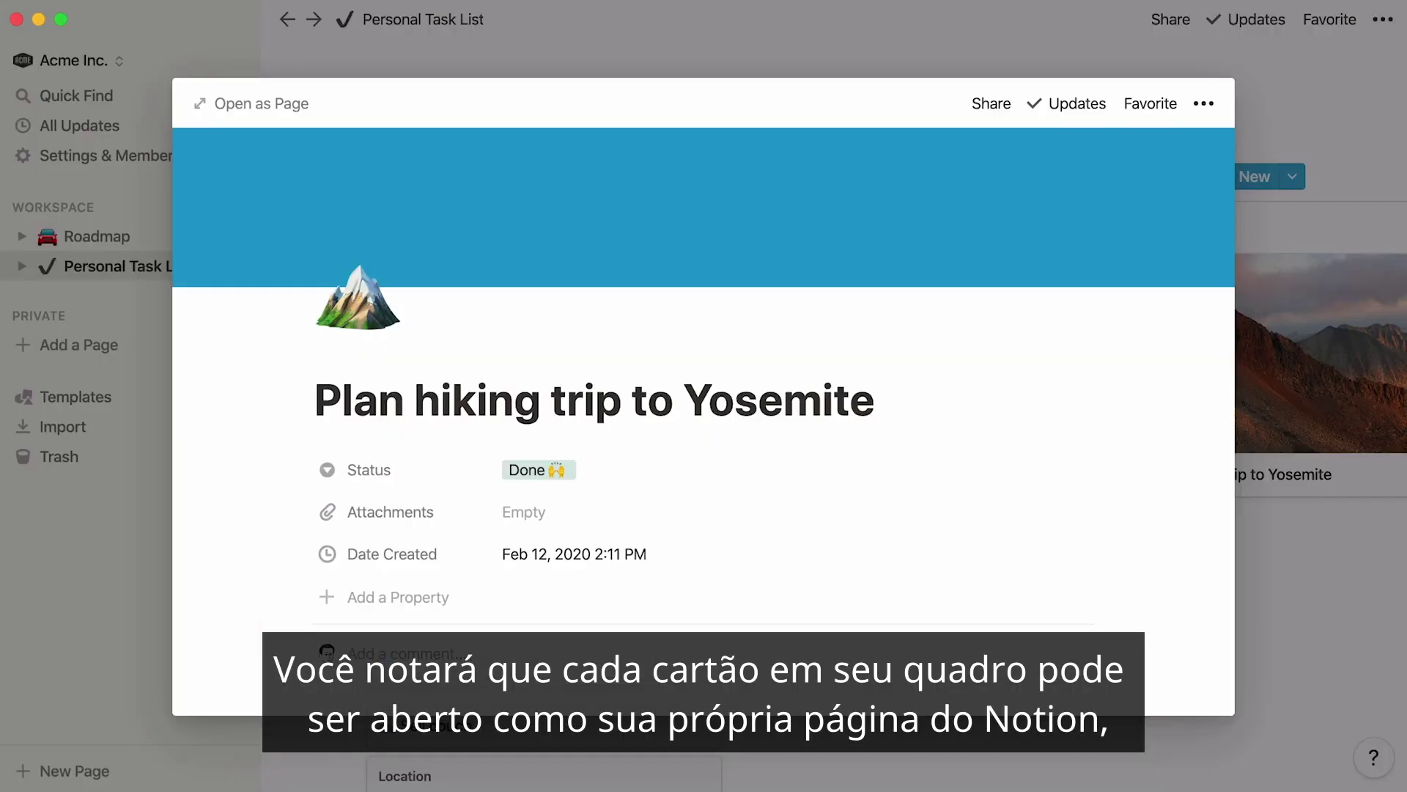
scroll(1057, 378, "down", 10)
scroll(703, 421, "down", 10)
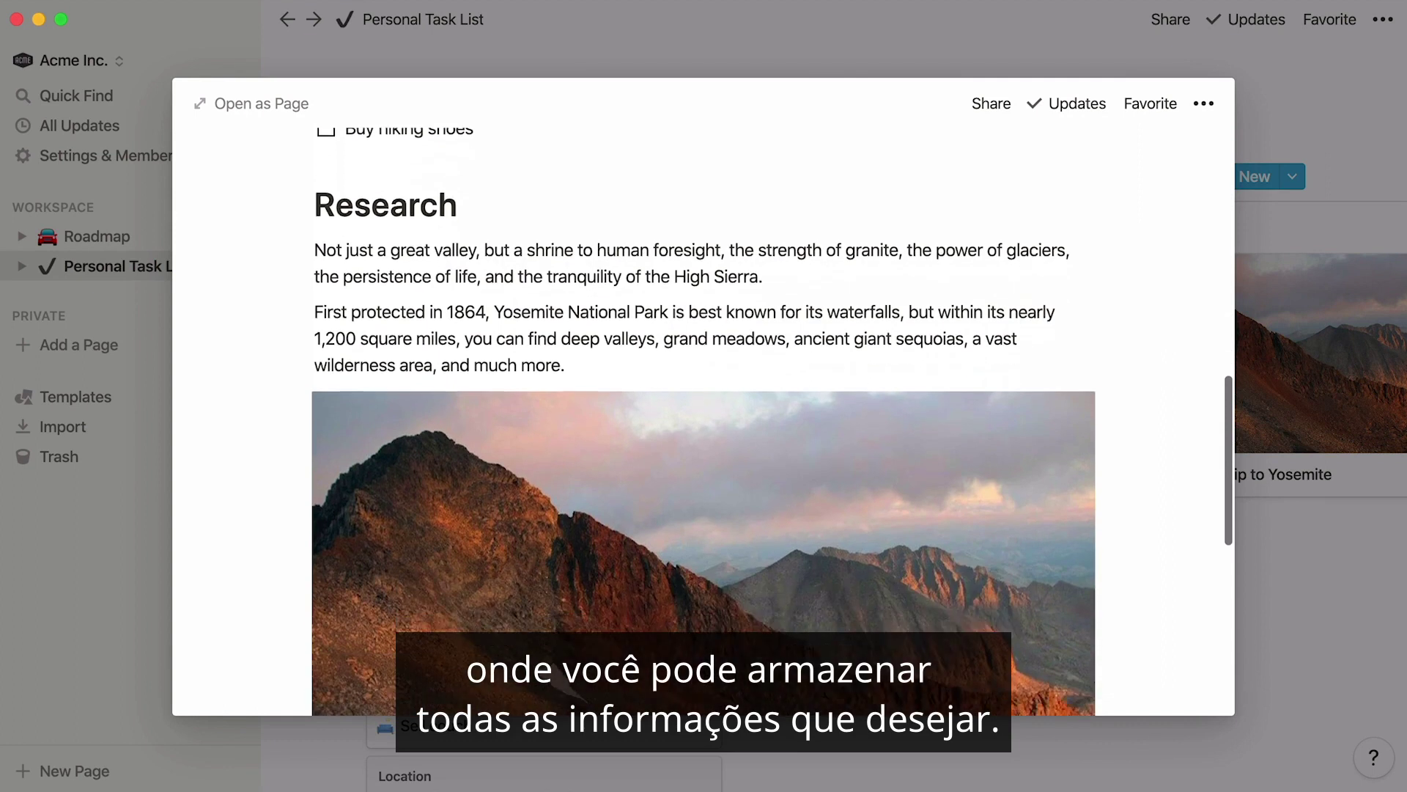
scroll(704, 421, "up", 10)
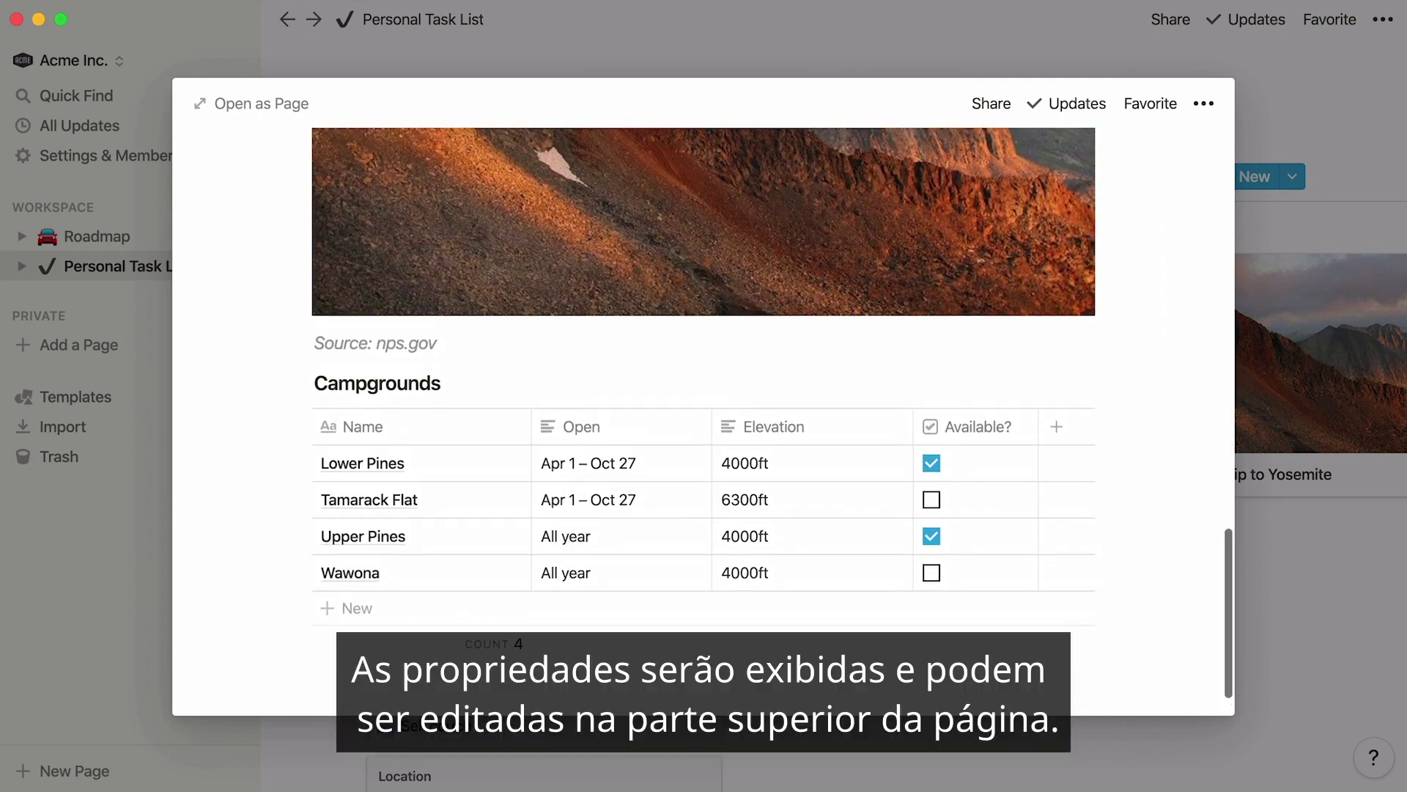
scroll(704, 422, "up", 5)
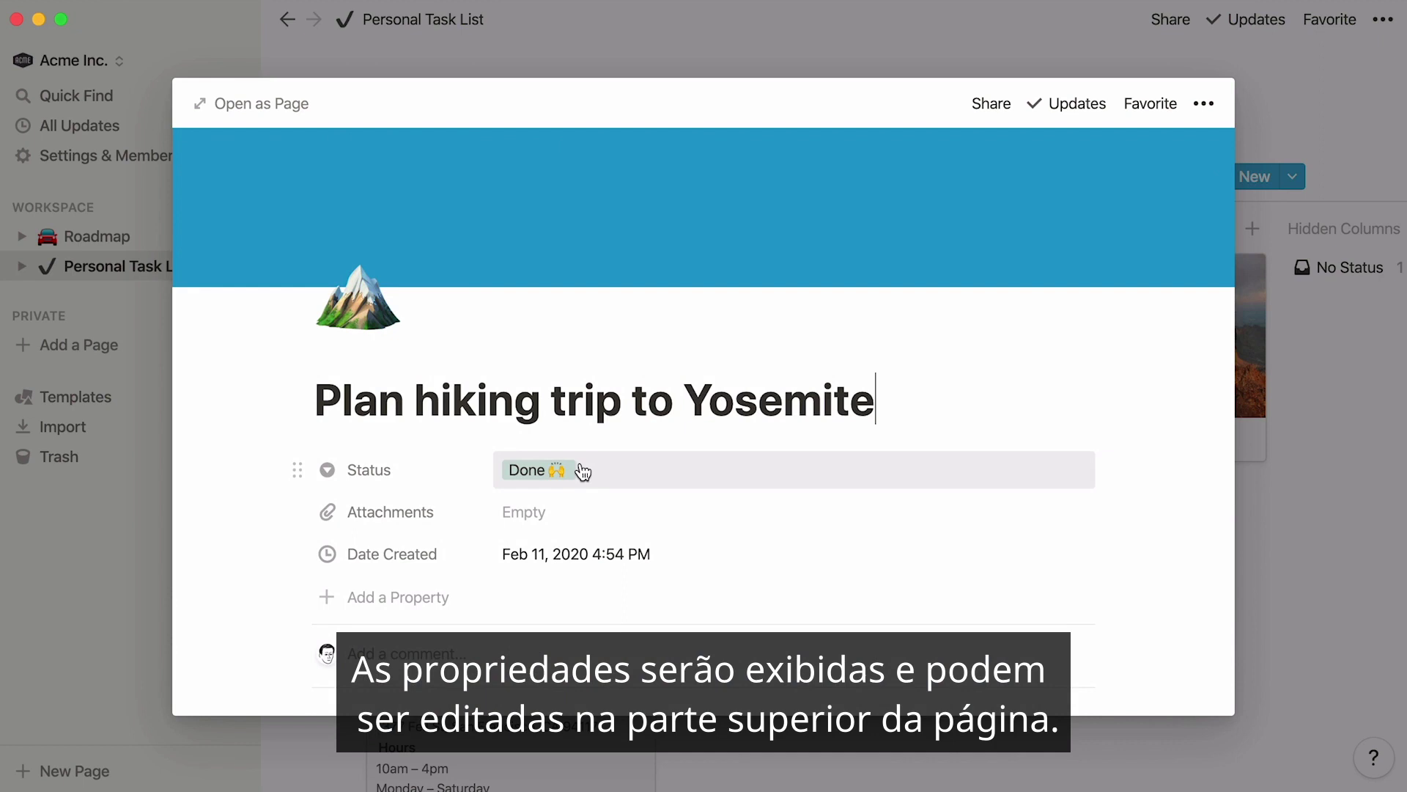
left_click(581, 470)
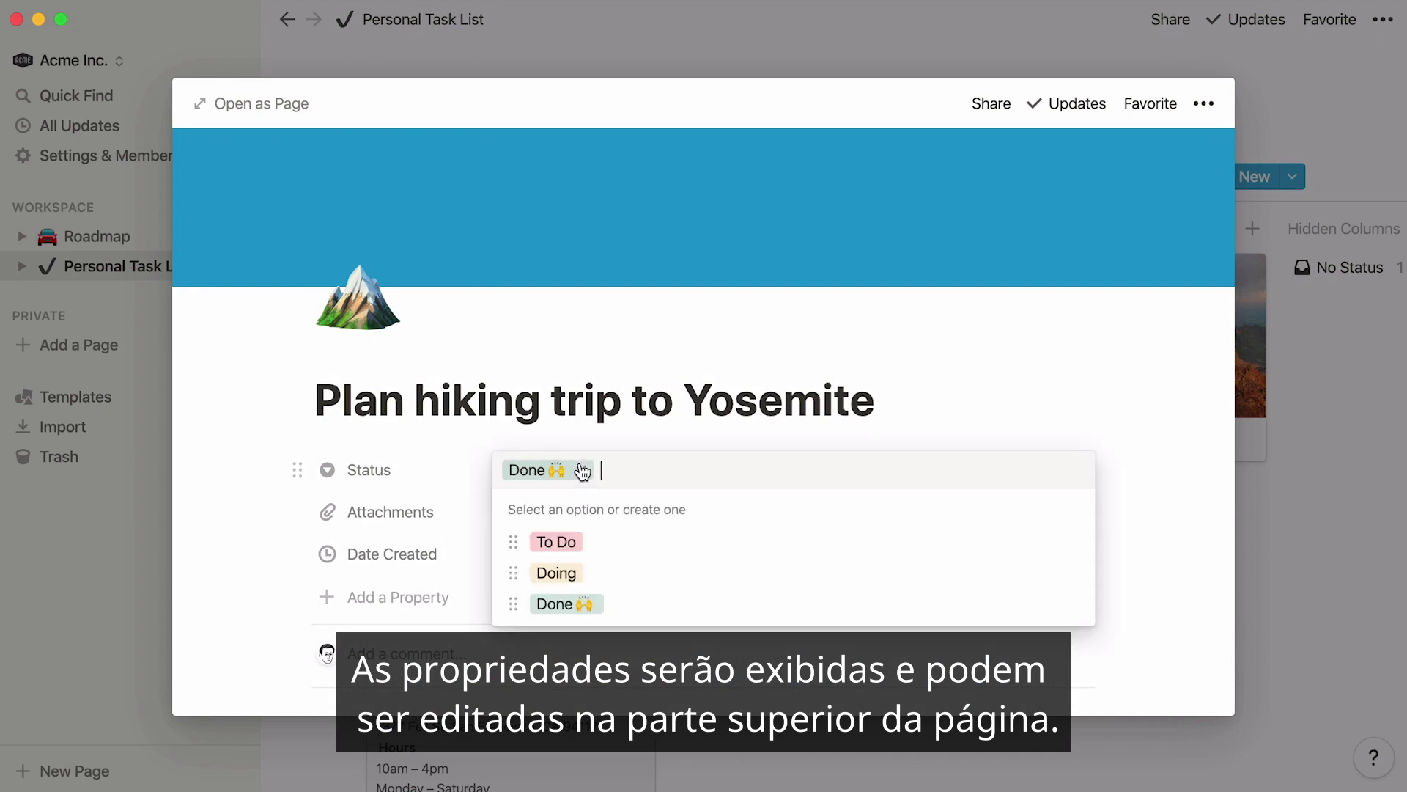
left_click(617, 568)
left_click(1291, 380)
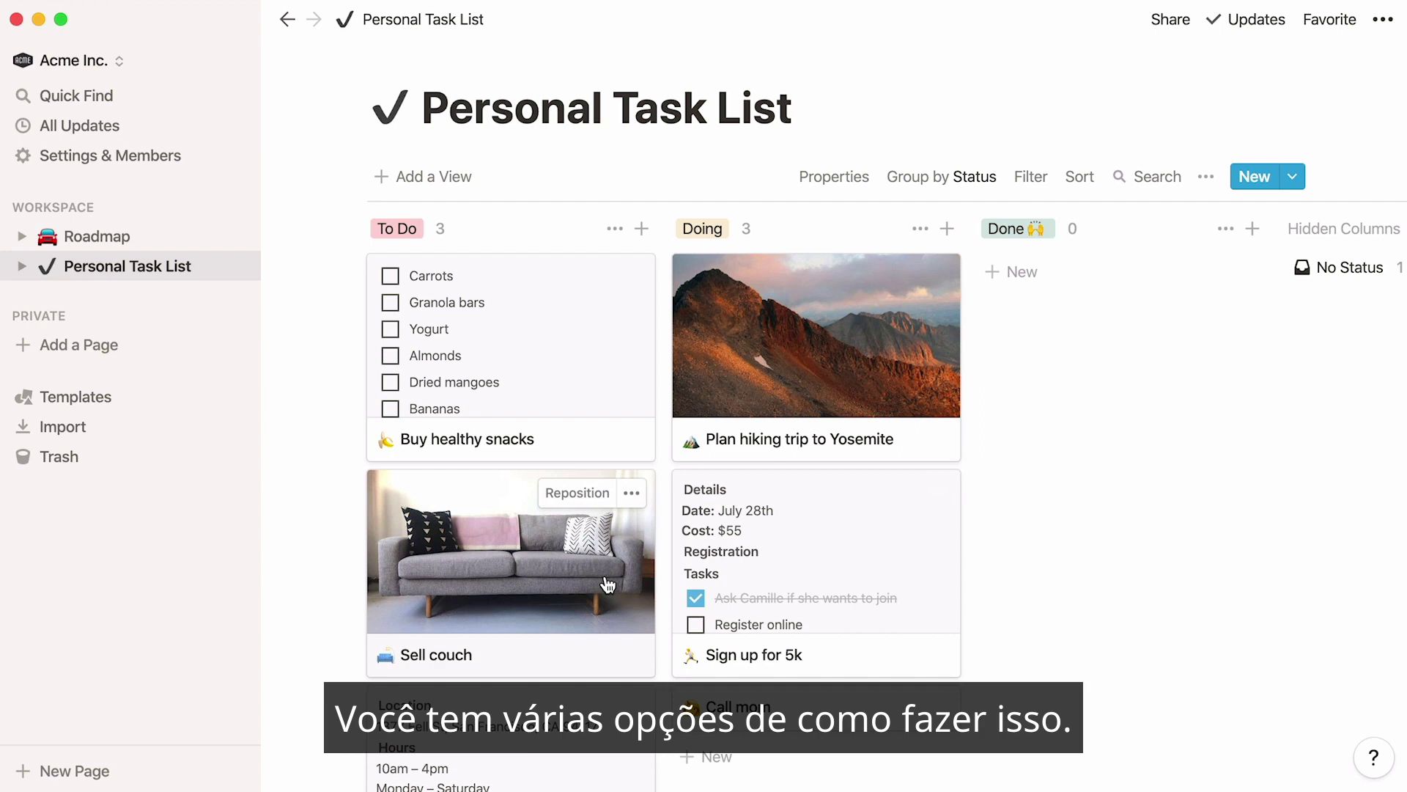
Give the Sell couch page a blue floral cover image and return to the board
left_click(607, 583)
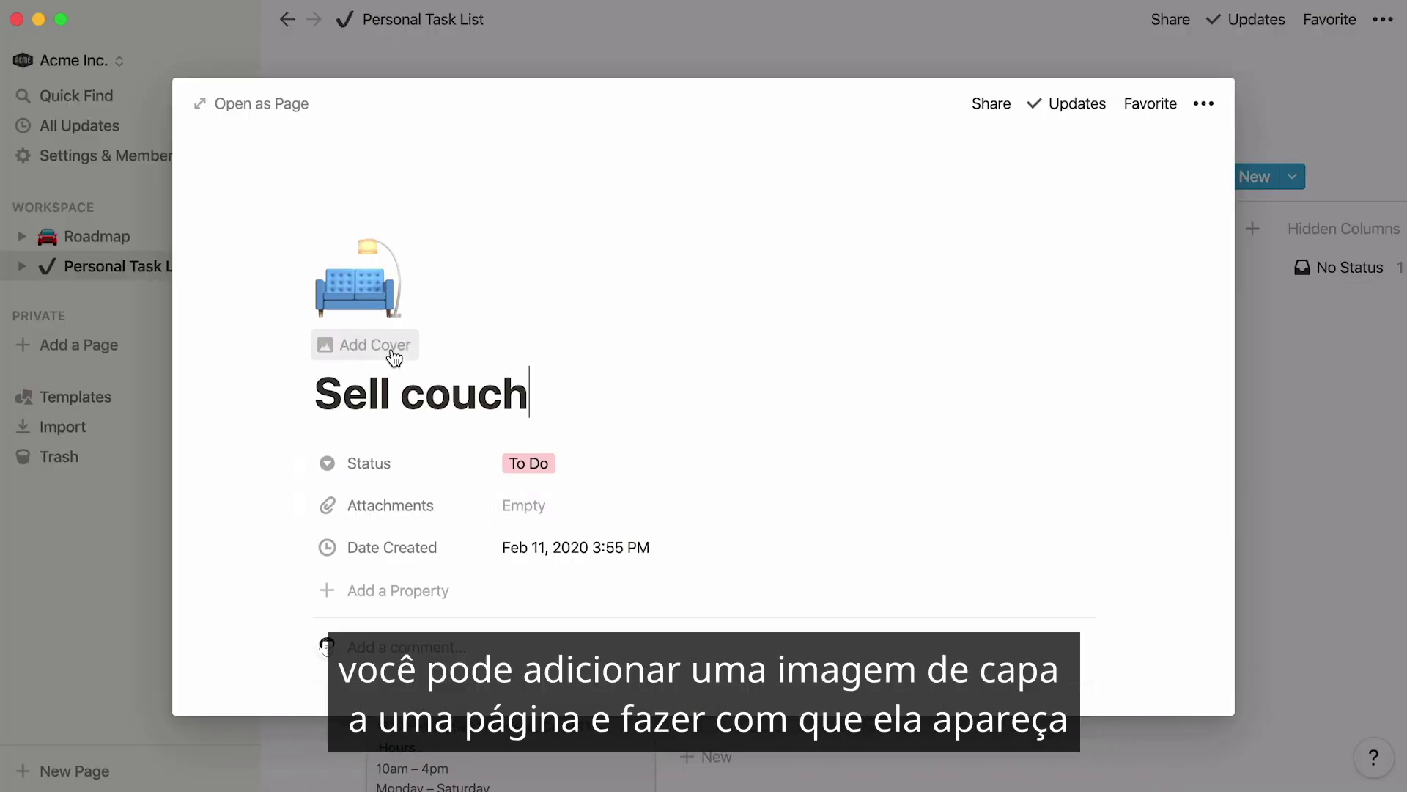
left_click(392, 348)
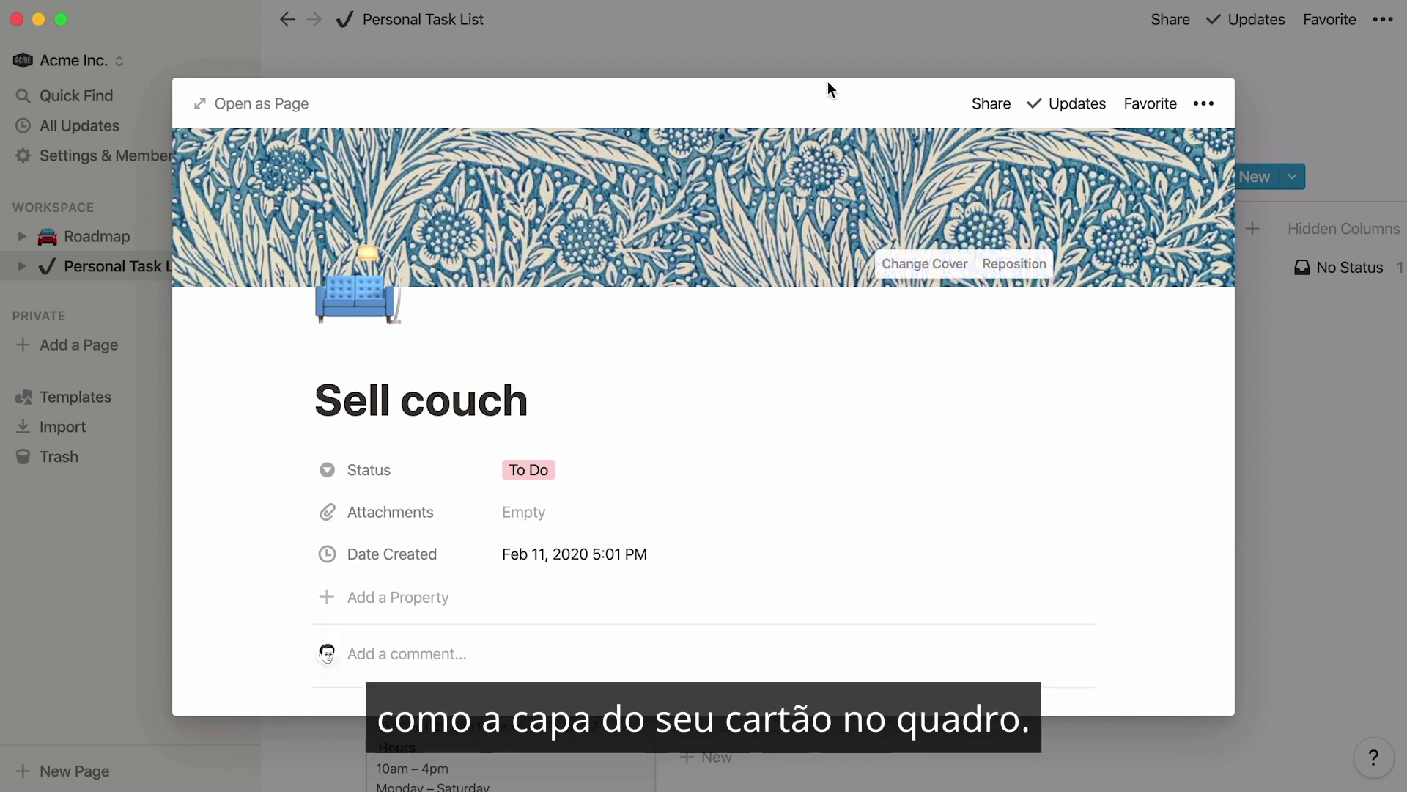
left_click(876, 50)
left_click(863, 180)
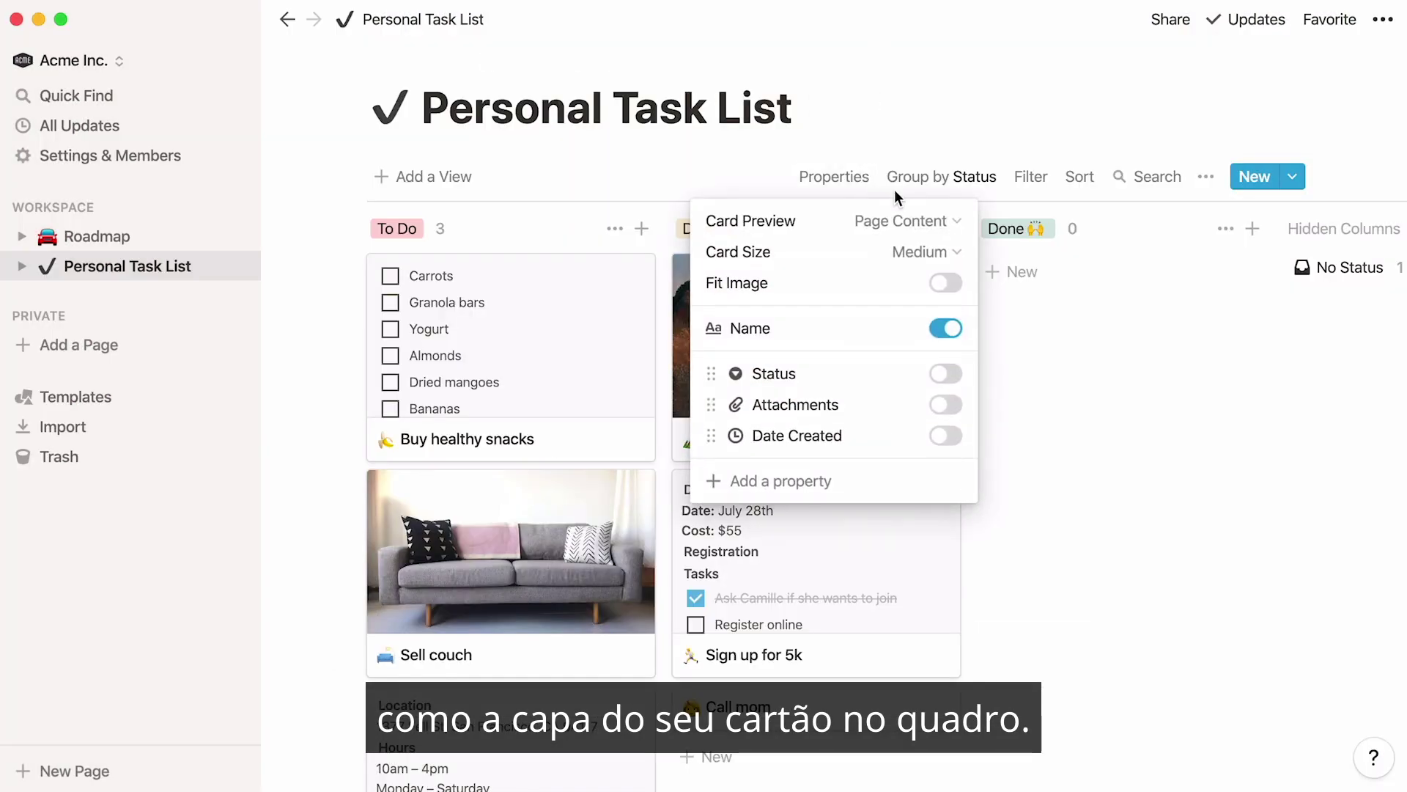
Try Page Cover card previews, revert to Page Content, and inspect the Yosemite hiking card
left_click(956, 224)
left_click(937, 291)
left_click(952, 218)
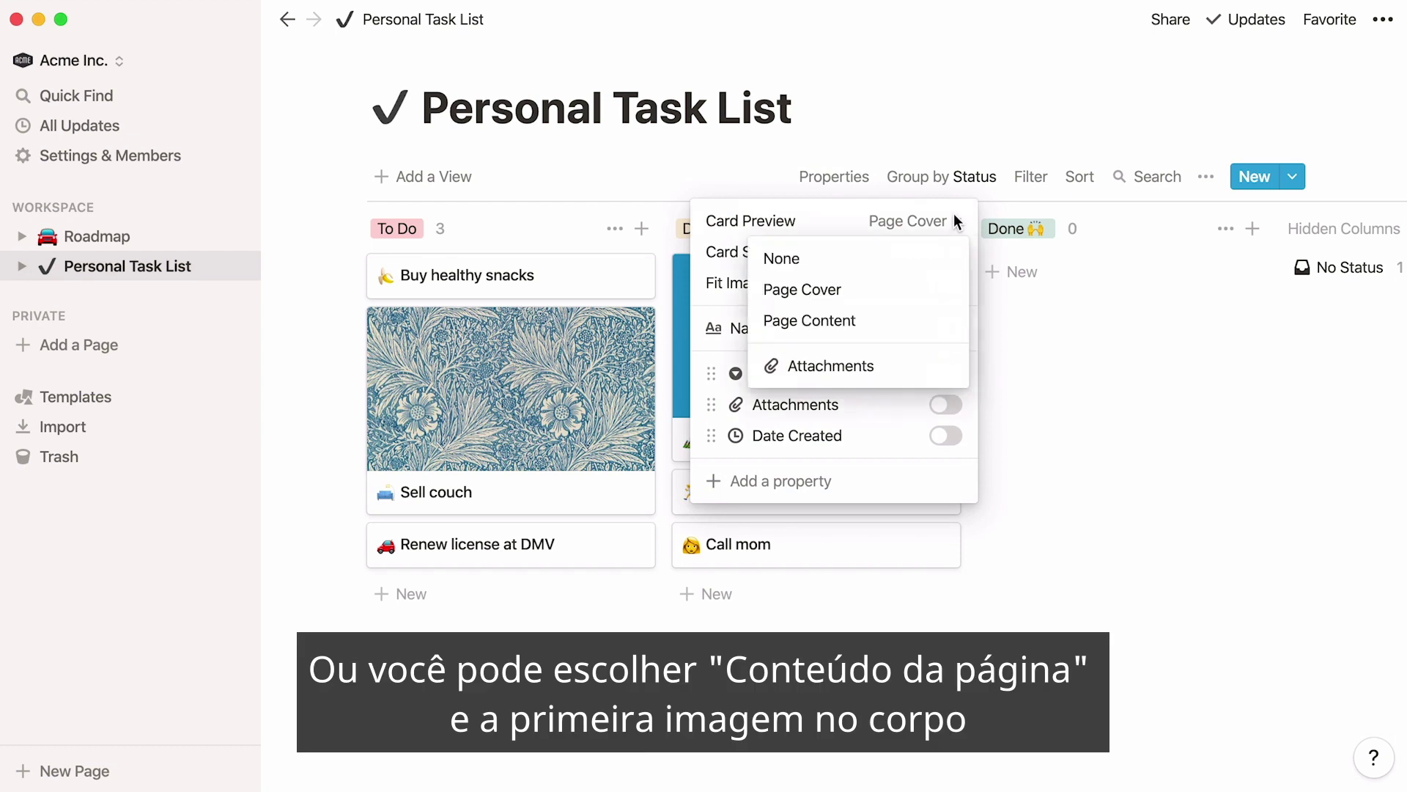
left_click(919, 321)
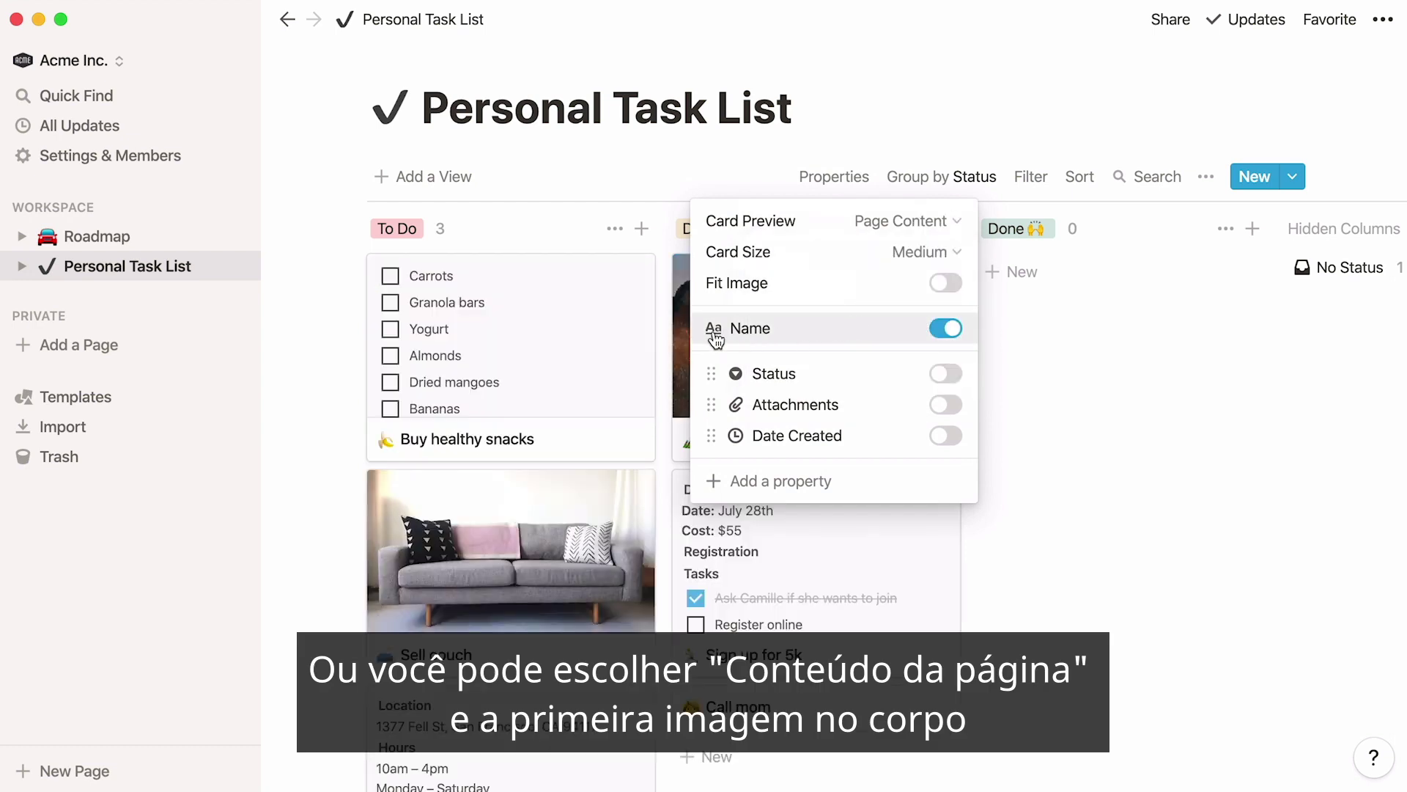
left_click(678, 340)
scroll(679, 340, "down", 5)
scroll(679, 340, "down", 7)
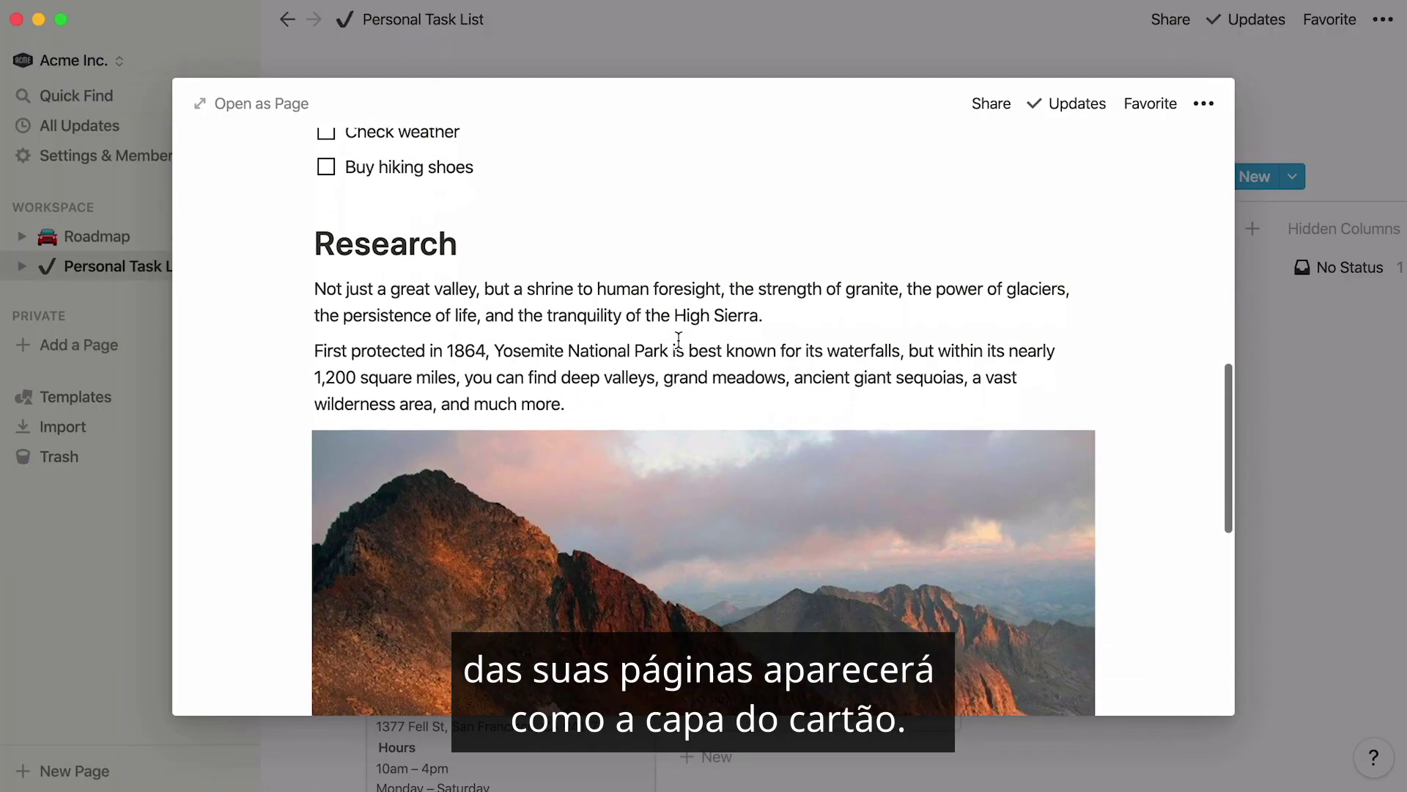
key("Escape")
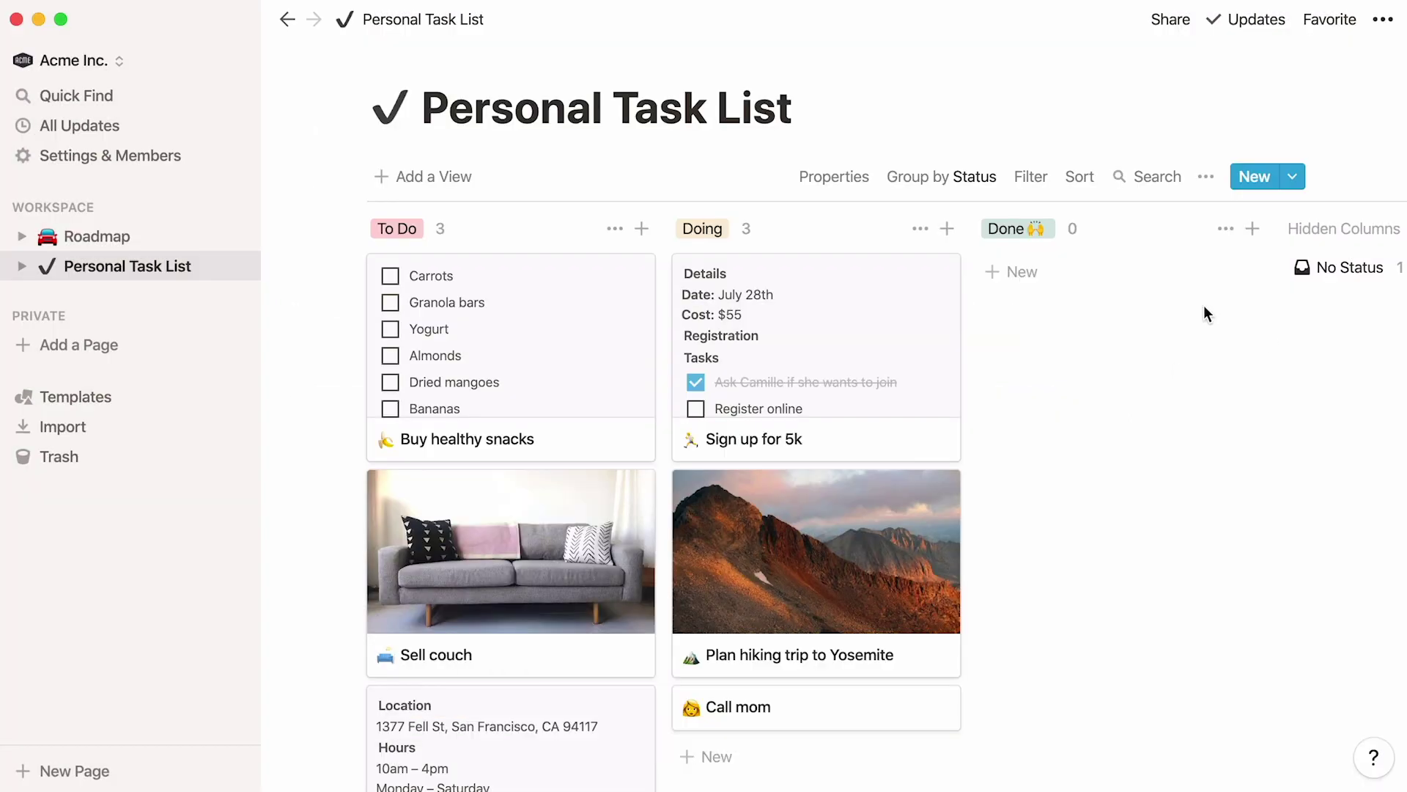
Set the board's card previews to show Attachments images
left_click(860, 183)
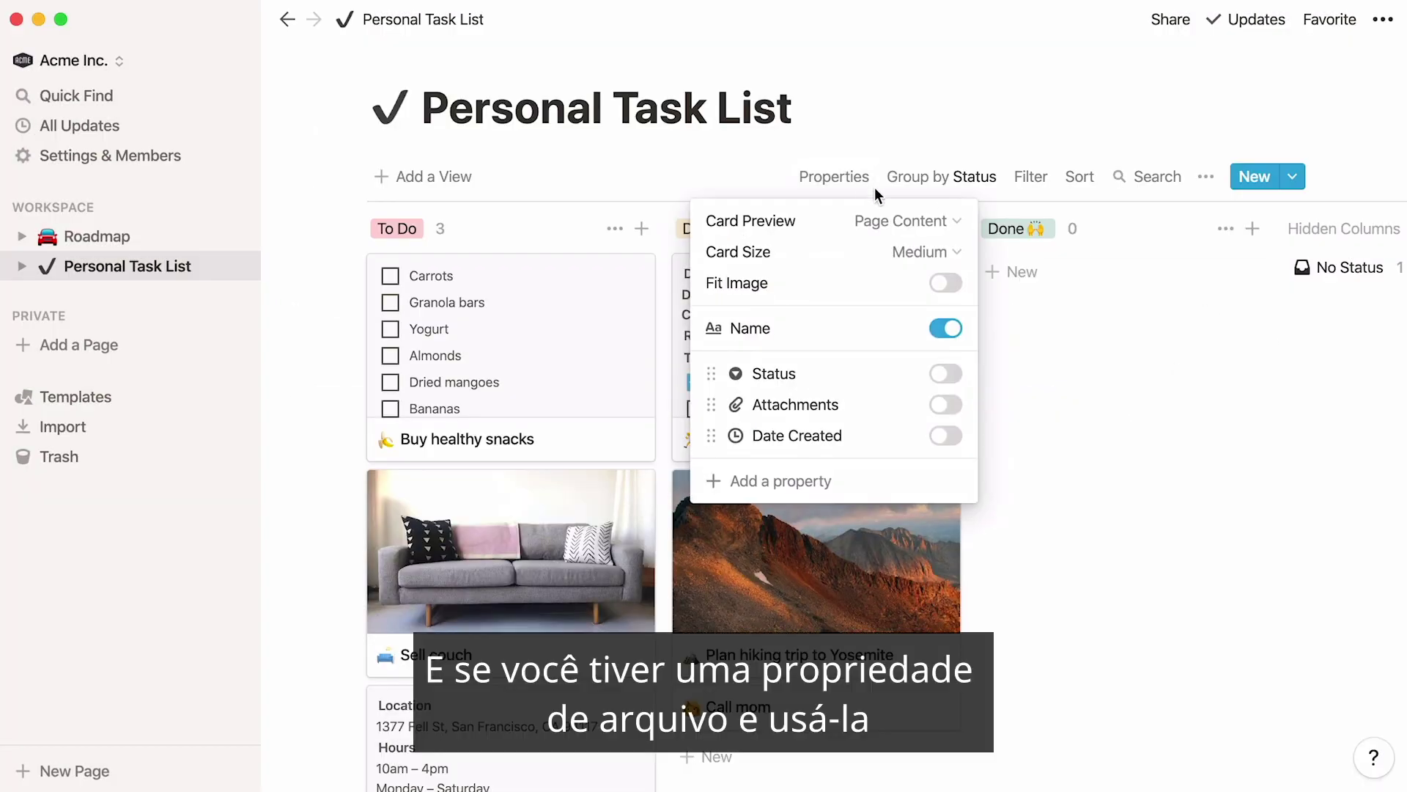
left_click(936, 226)
left_click(915, 367)
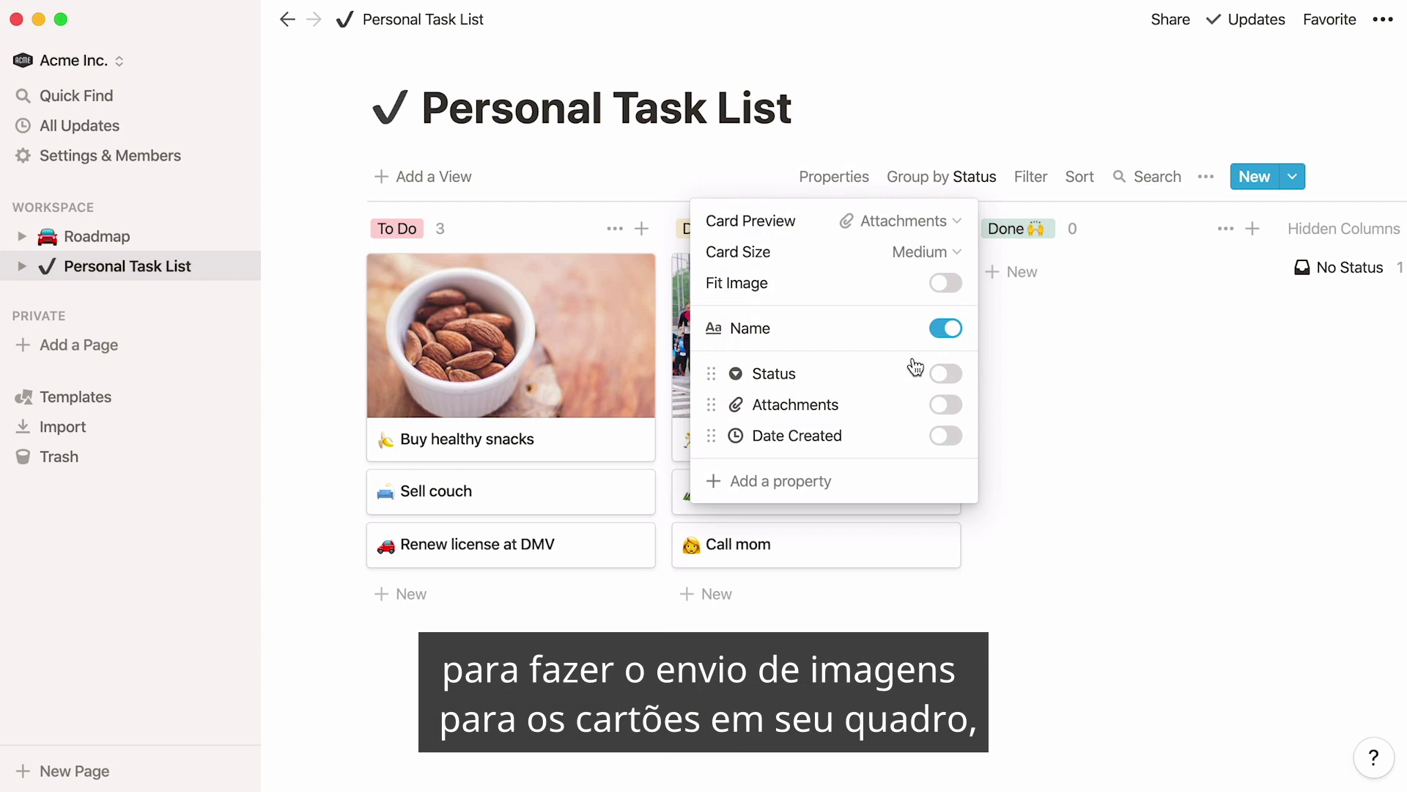
left_click(1069, 311)
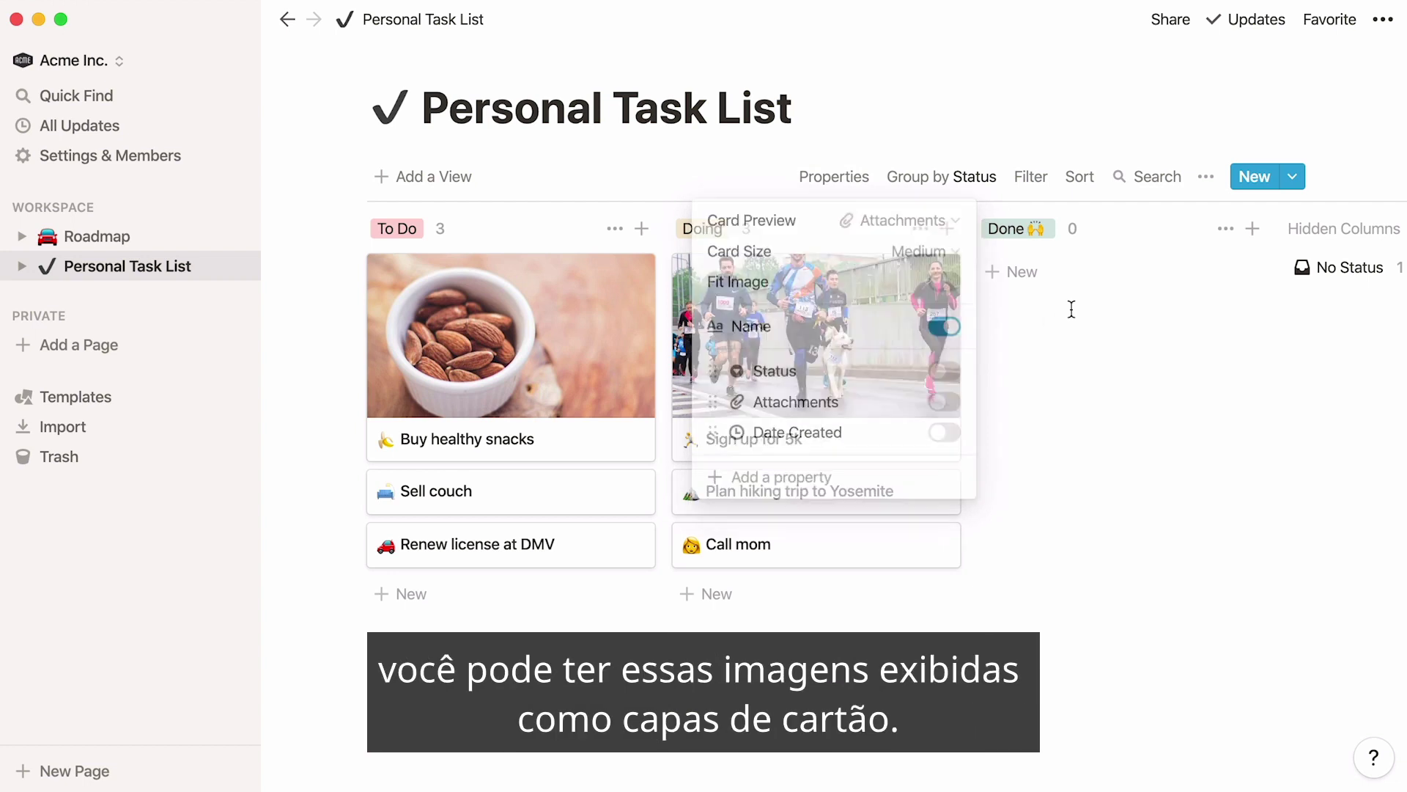
Make the board's cards Large, then go to the Roadmap page
left_click(838, 183)
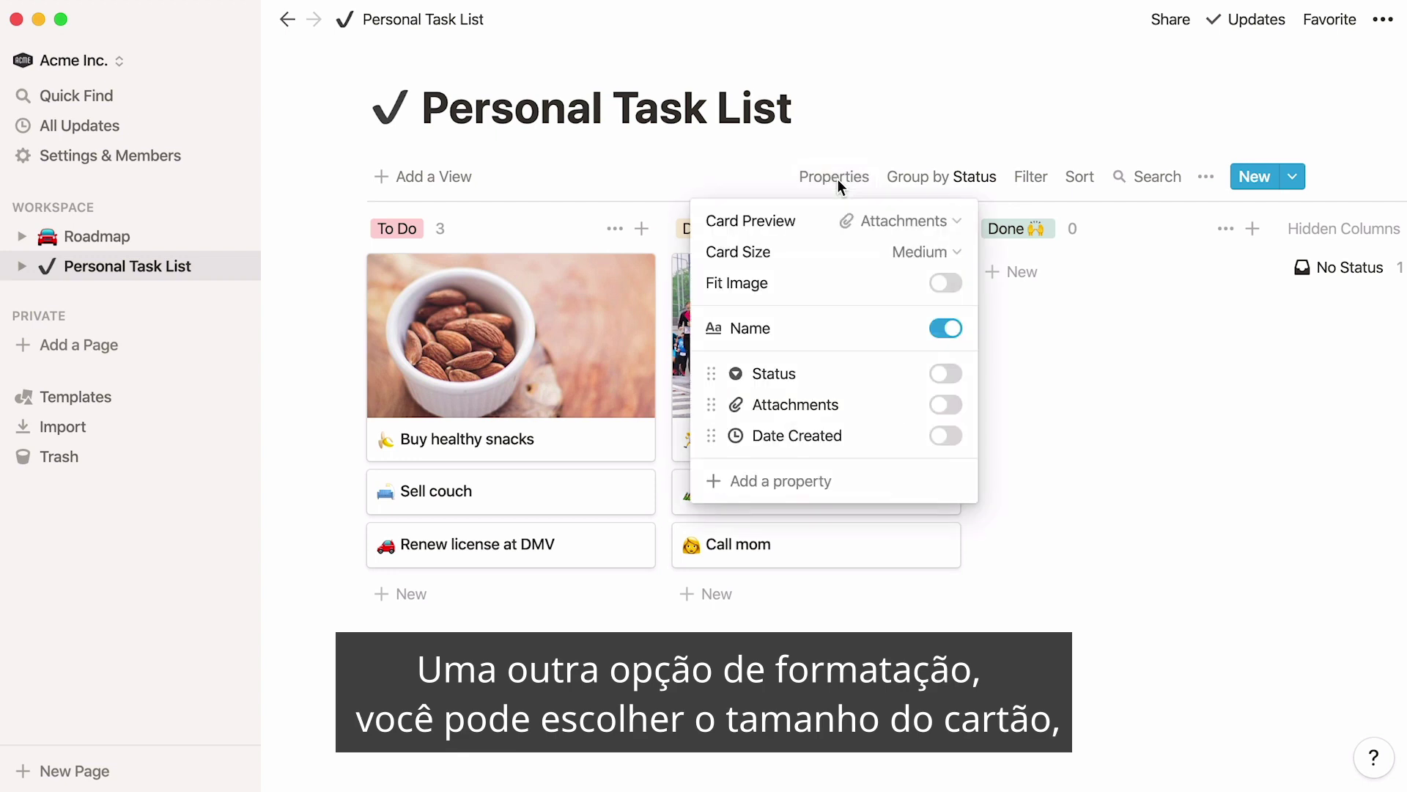
left_click(940, 253)
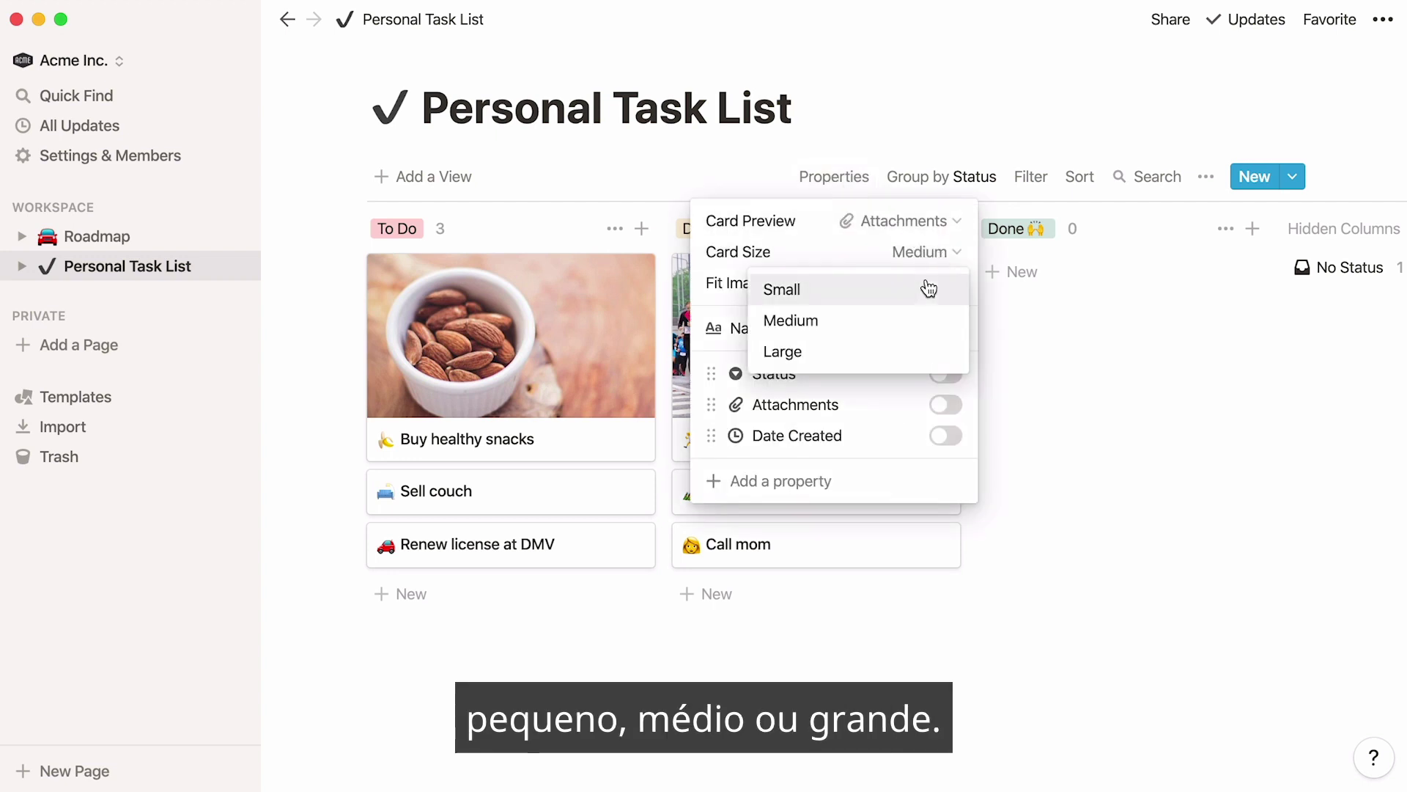
left_click(933, 353)
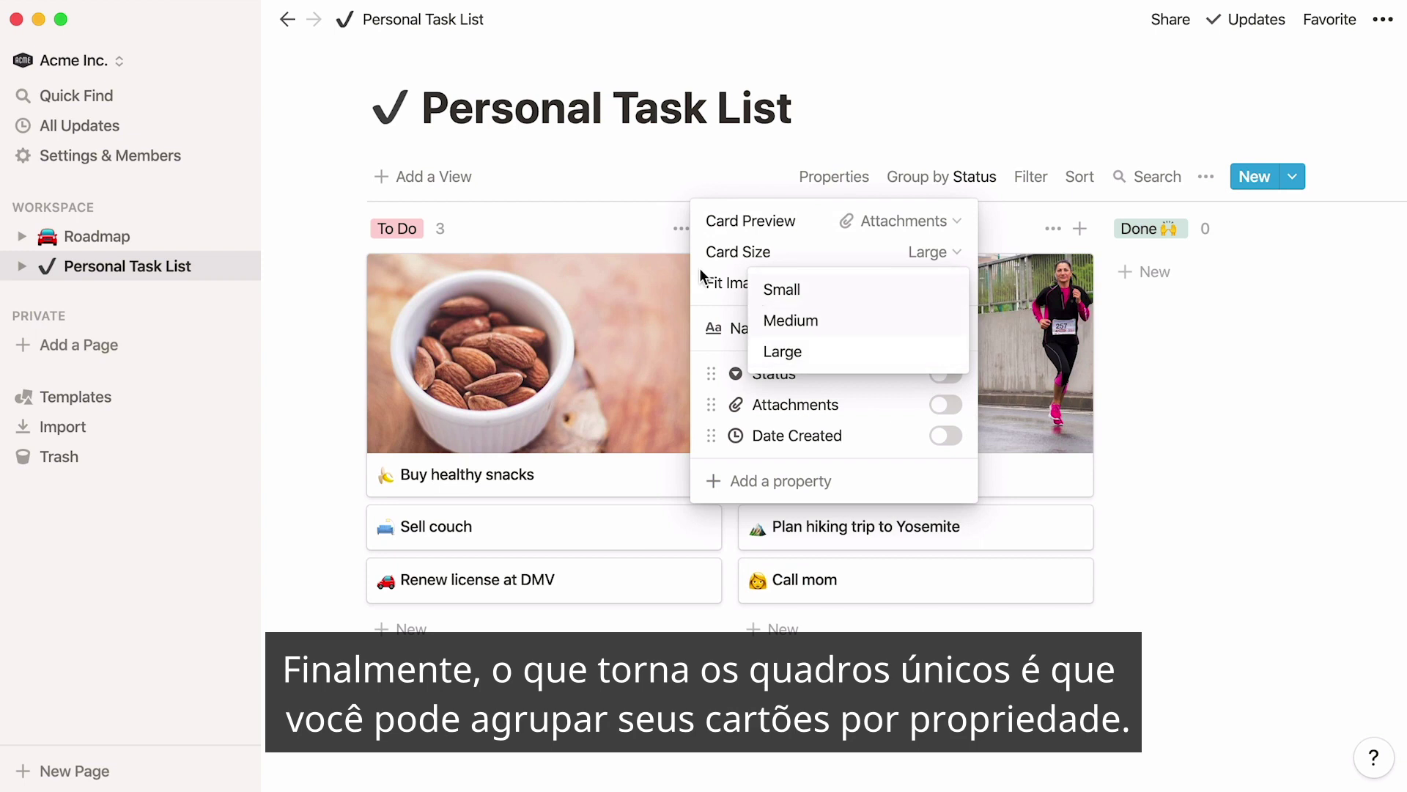
left_click(148, 236)
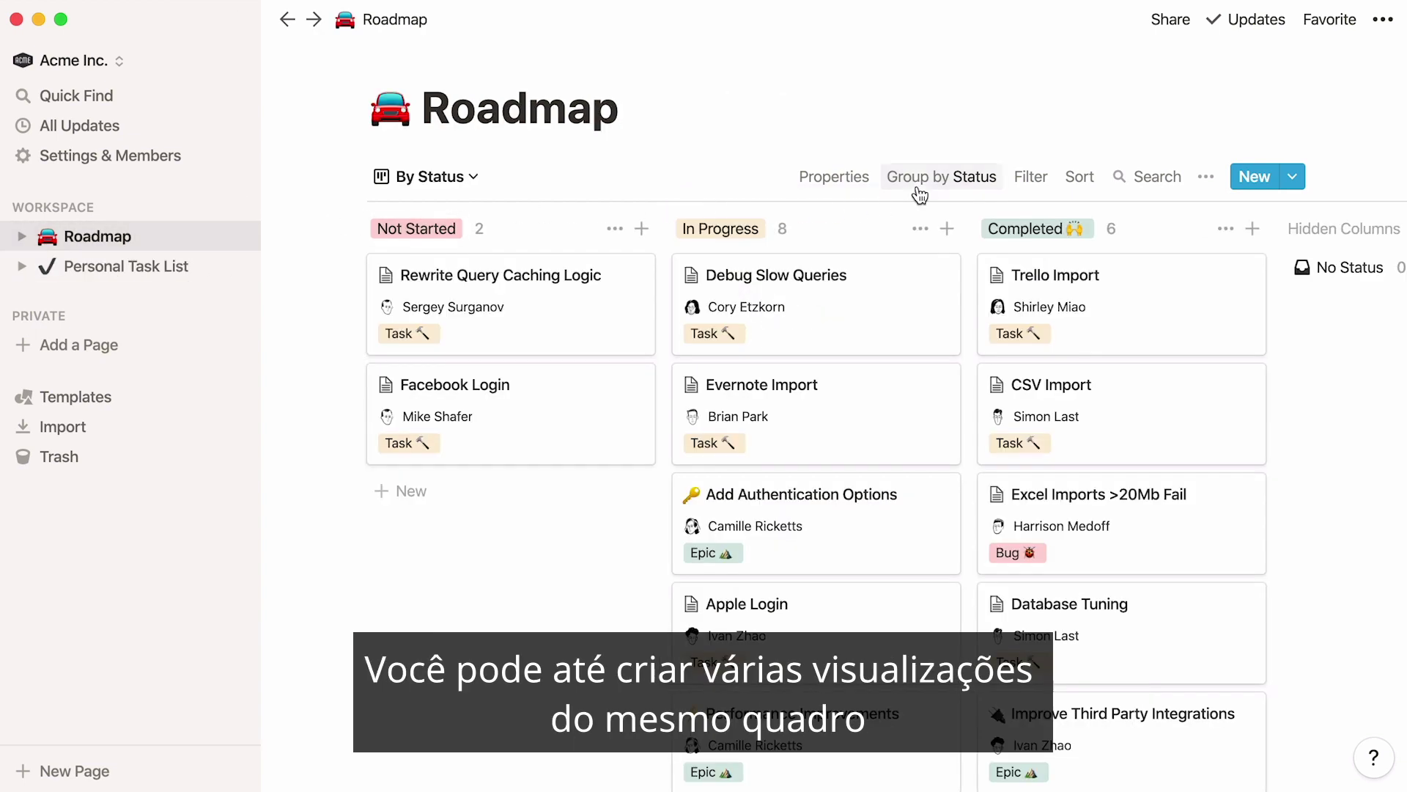
left_click(917, 188)
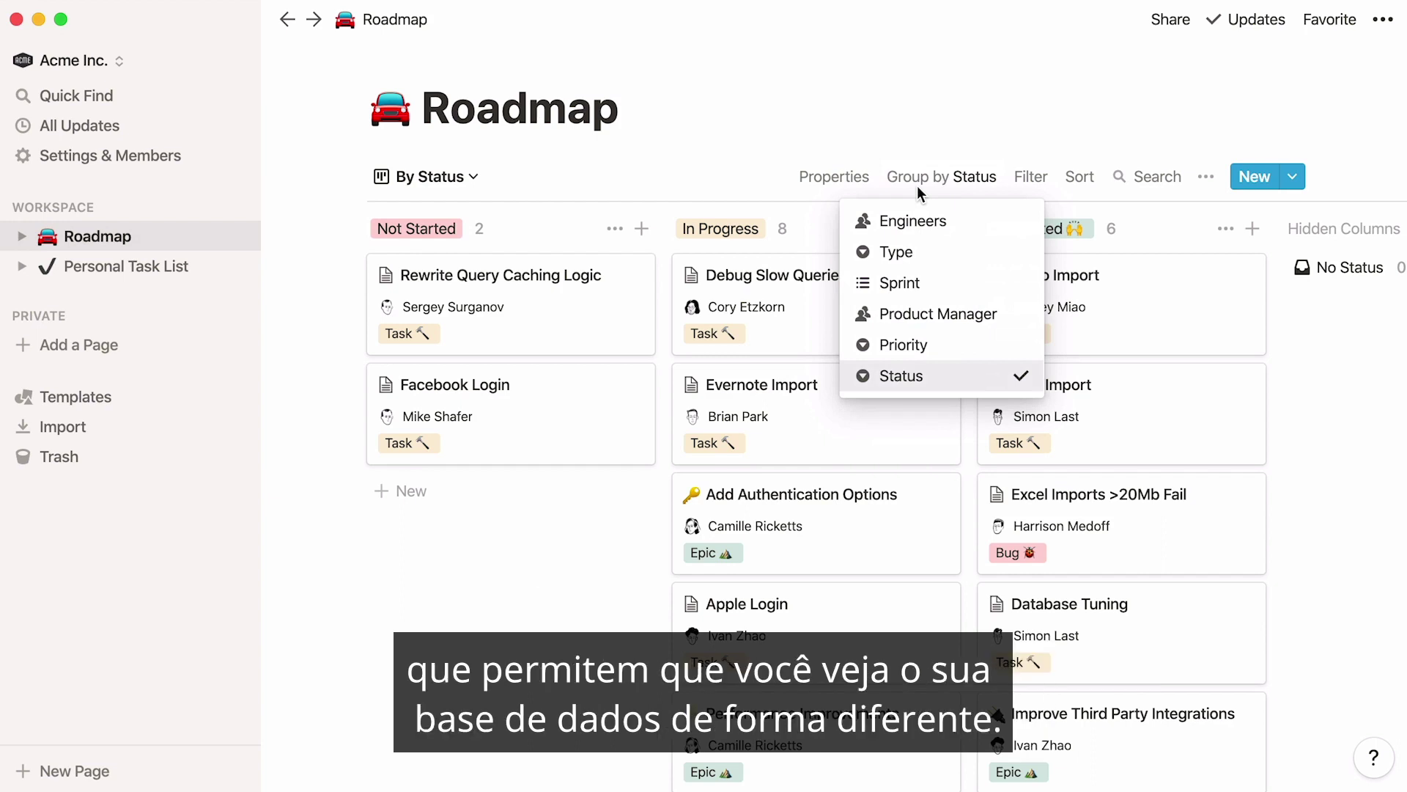
left_click(973, 223)
left_click(970, 250)
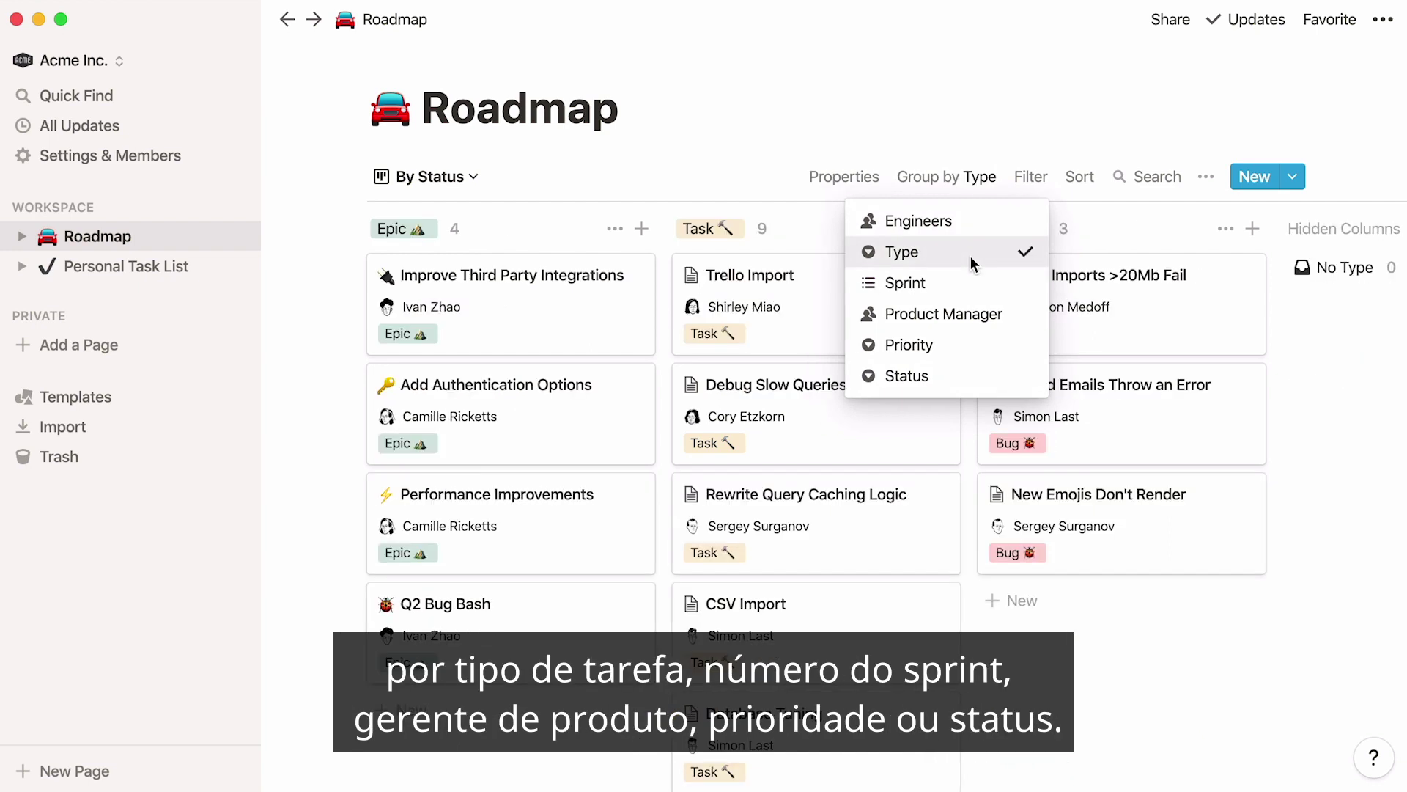
left_click(966, 279)
left_click(1014, 314)
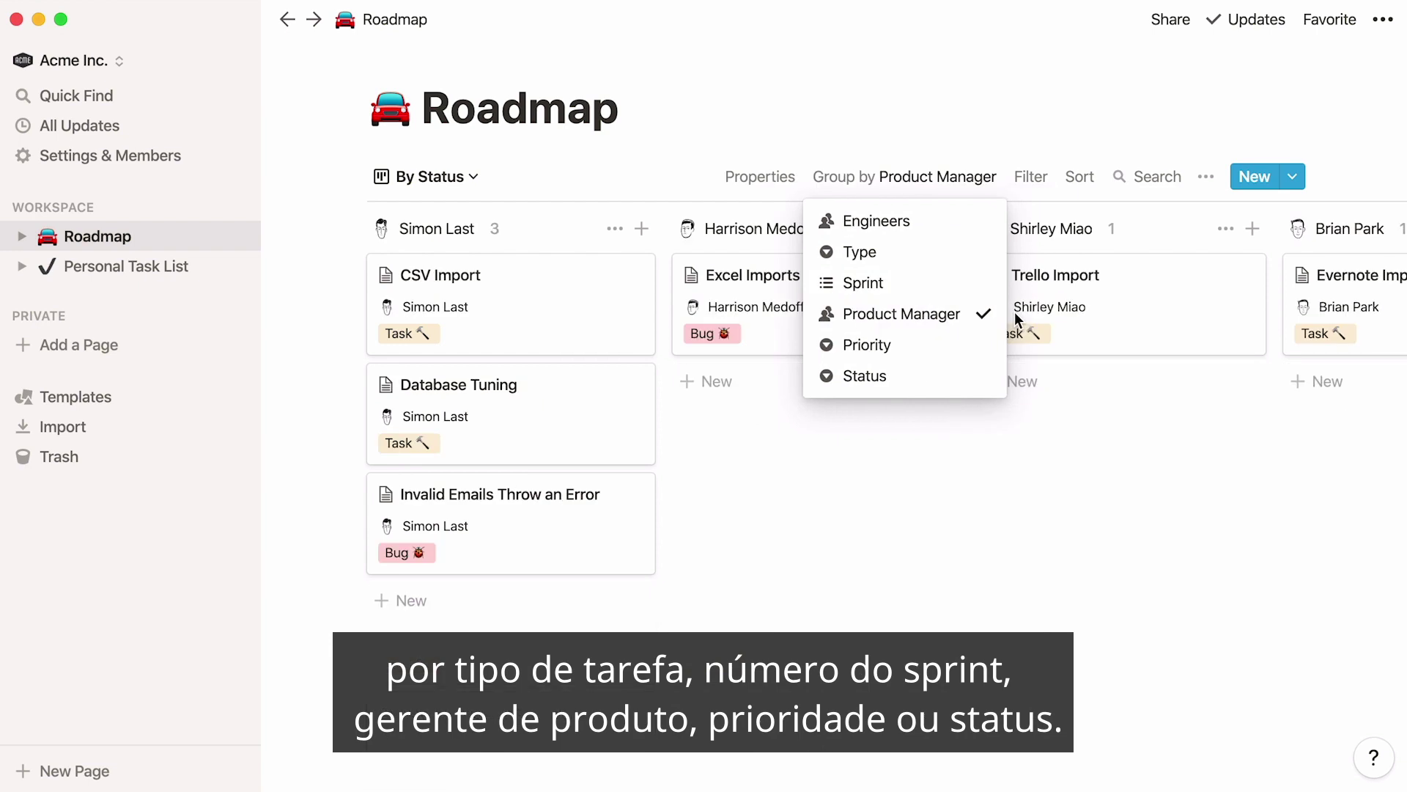
left_click(952, 343)
left_click(956, 375)
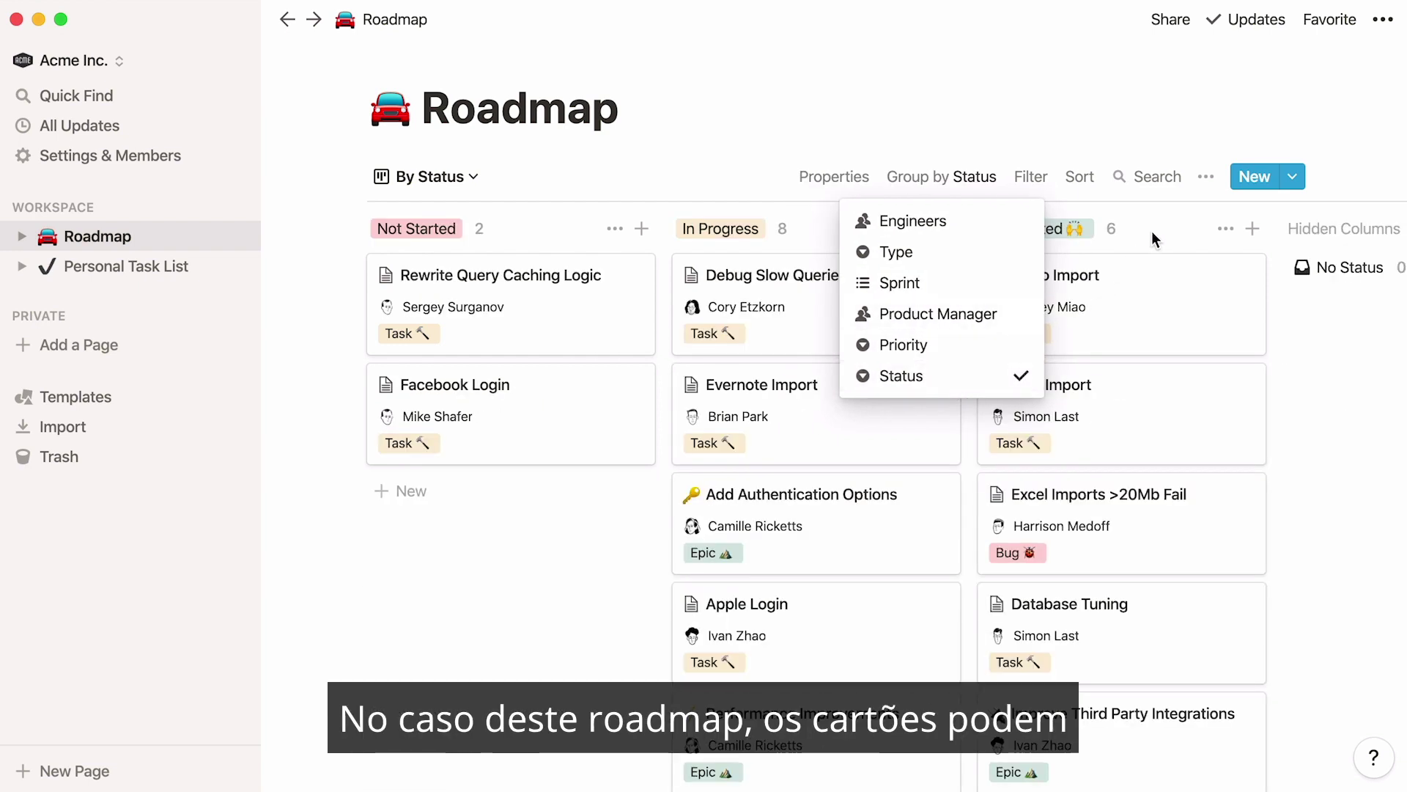
left_click(1152, 232)
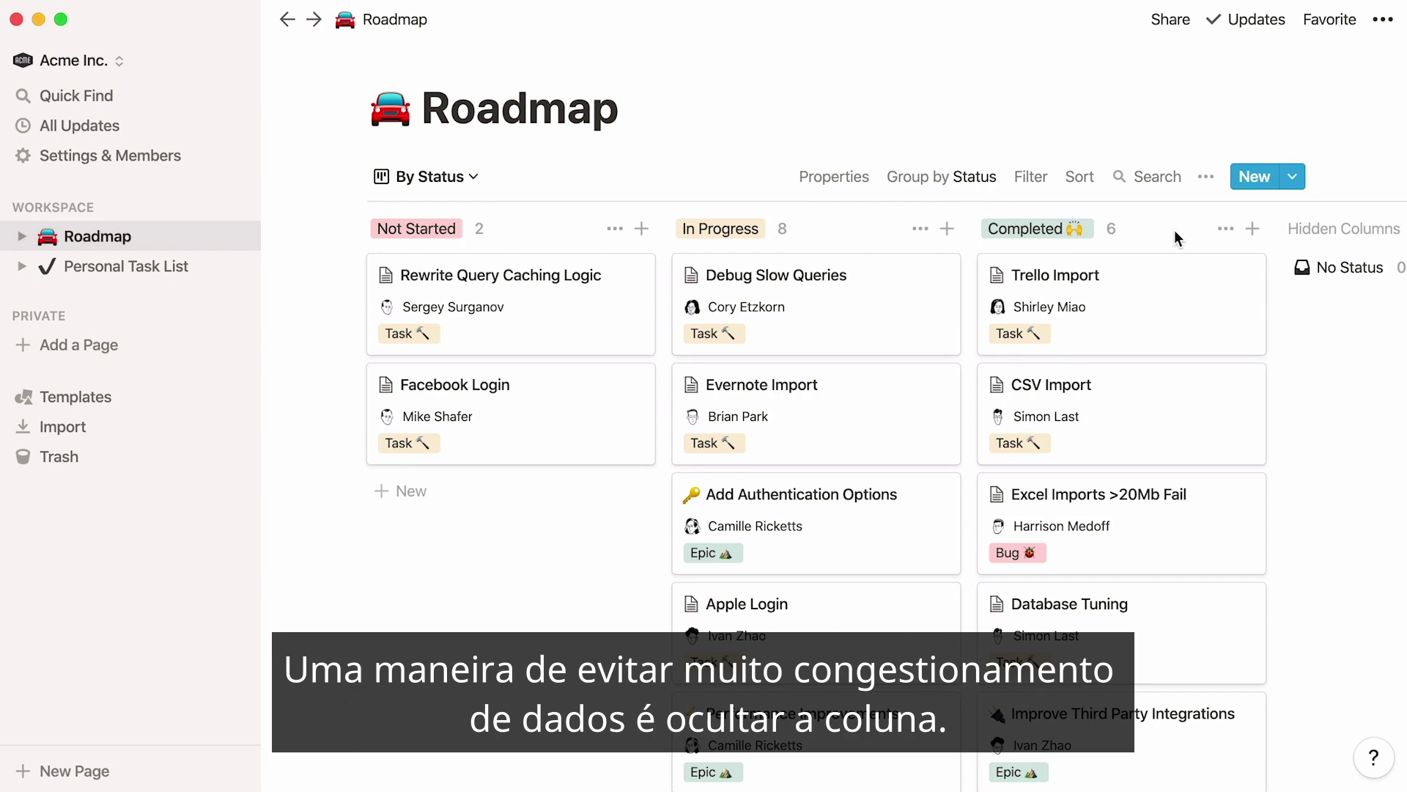
Hide the Completed column and move Debug Slow Queries into it
left_click(1219, 228)
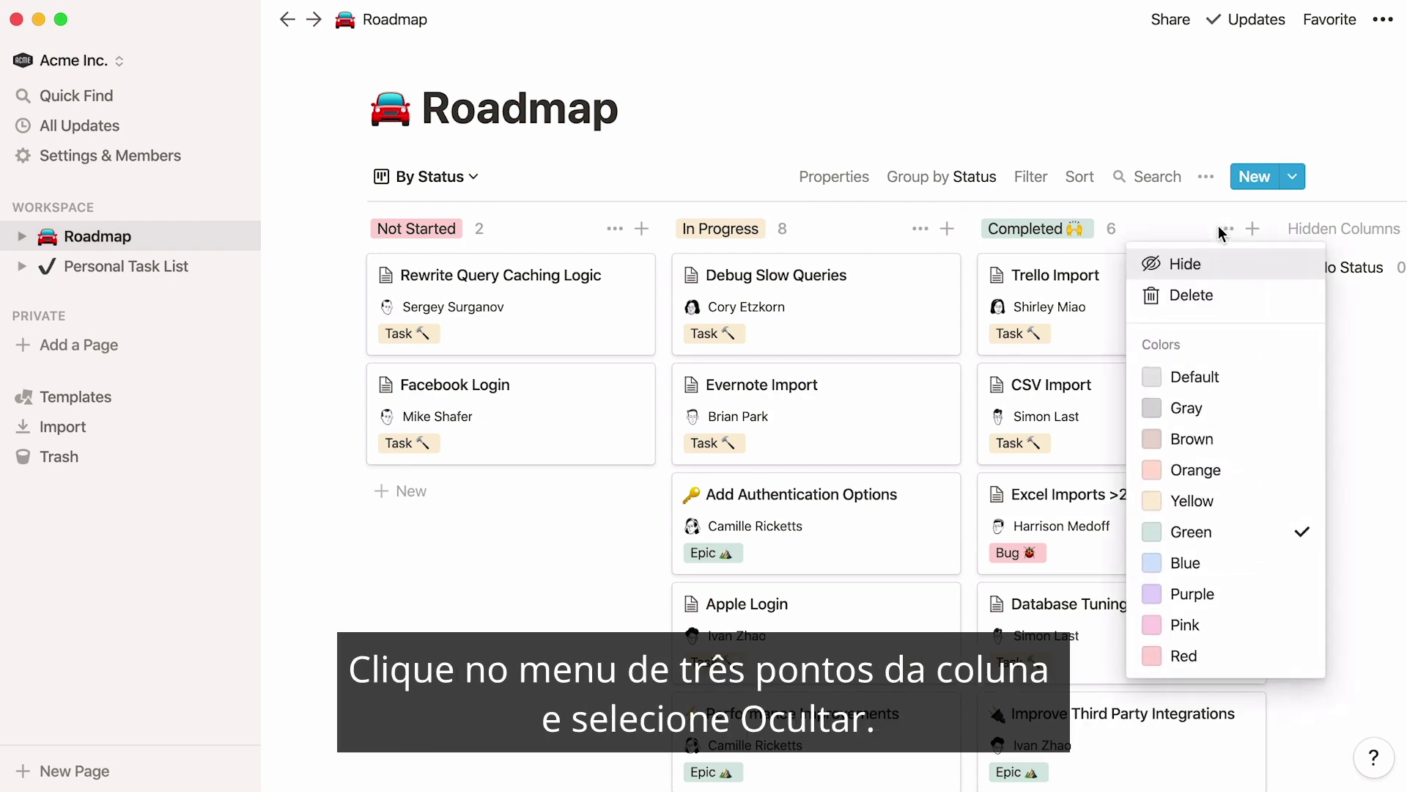
left_click(1228, 263)
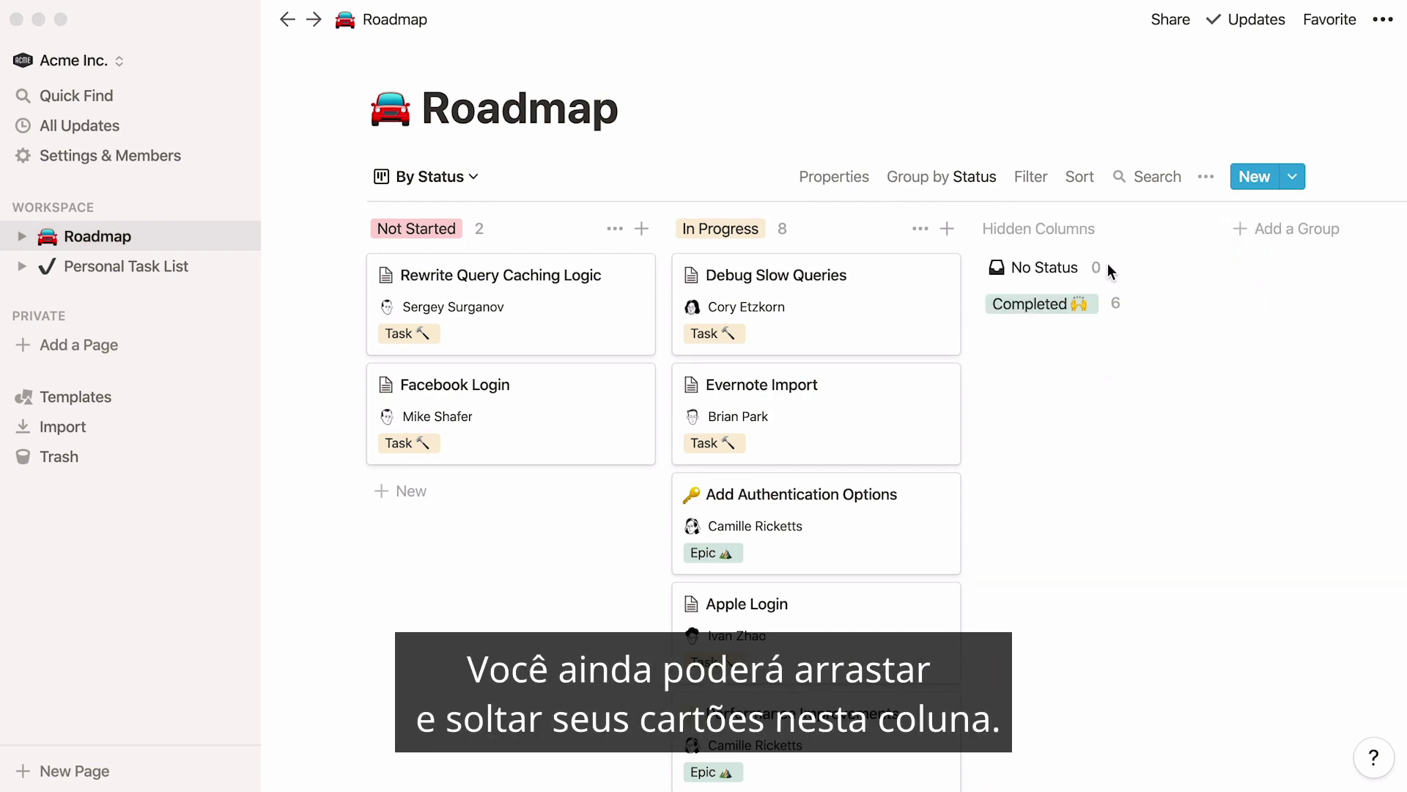
left_click_drag(845, 305, 1004, 314)
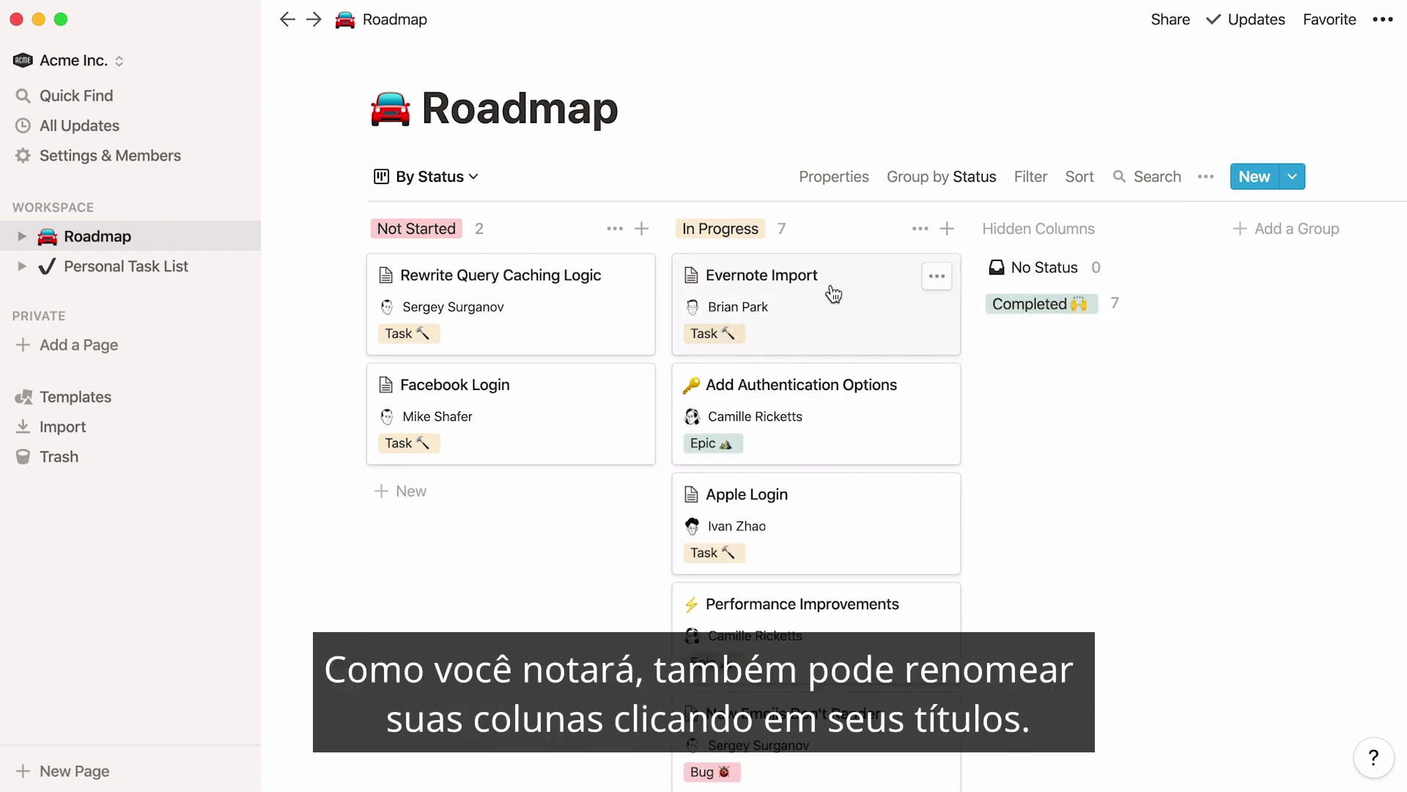
Rename the Not Started column to Backlog
left_click(455, 231)
type("Backlog")
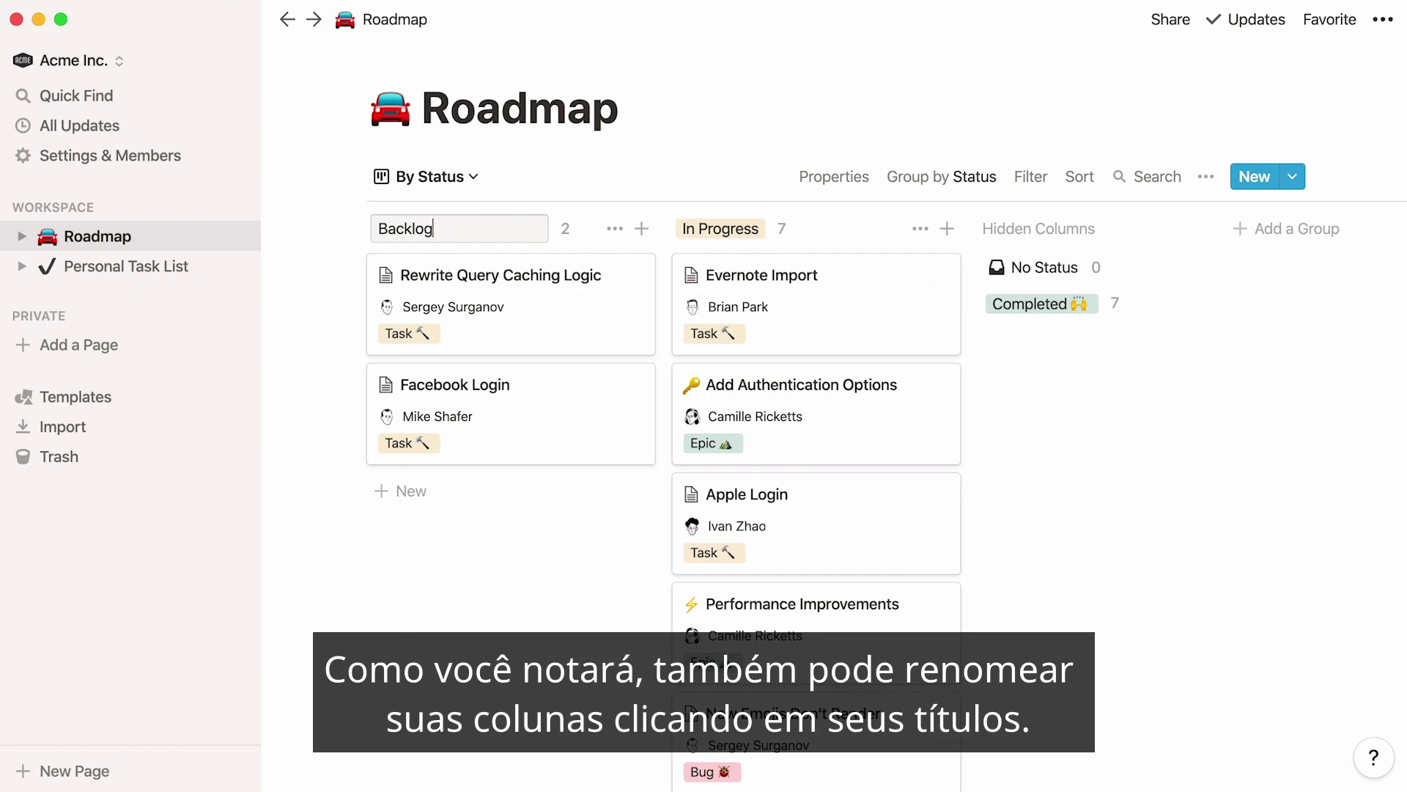
key("Return")
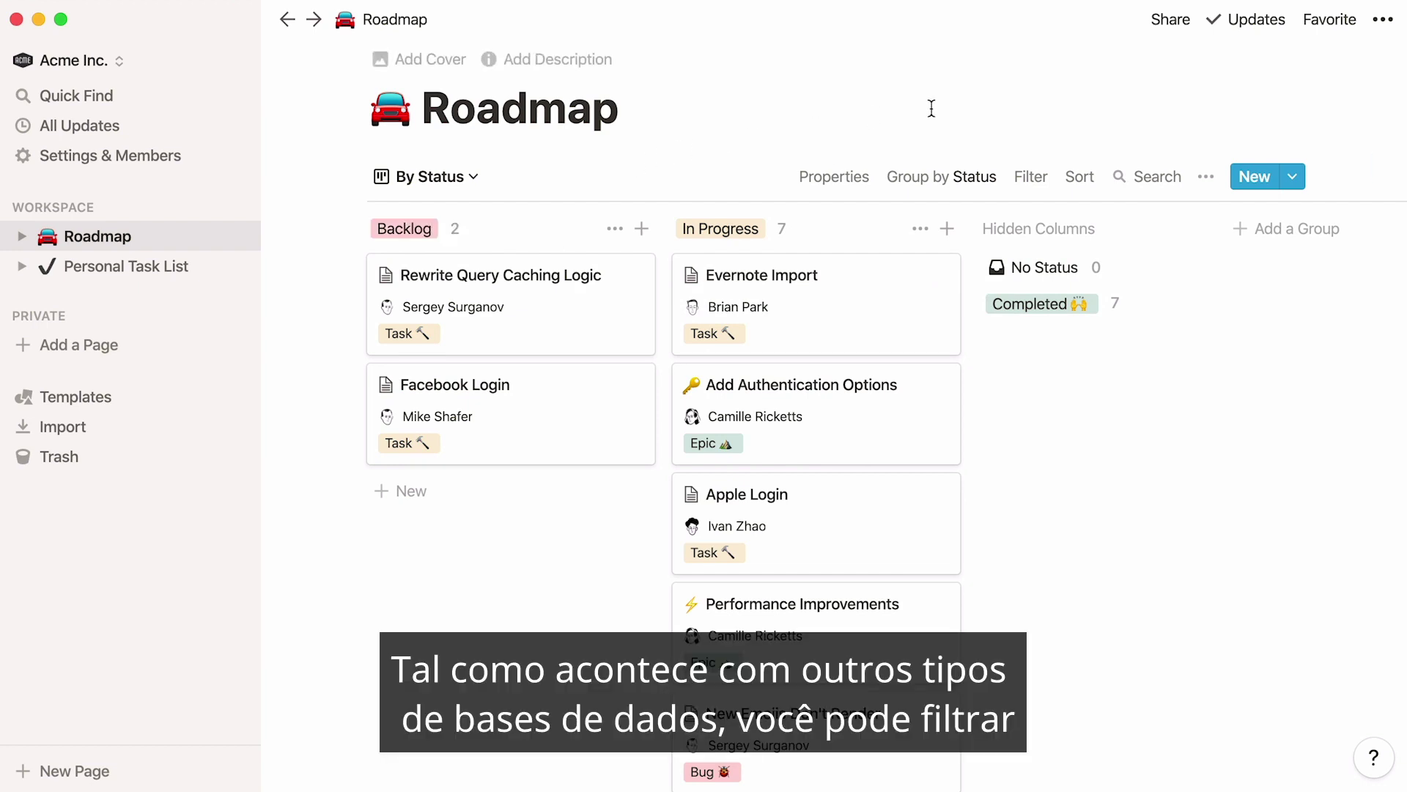
left_click(1032, 183)
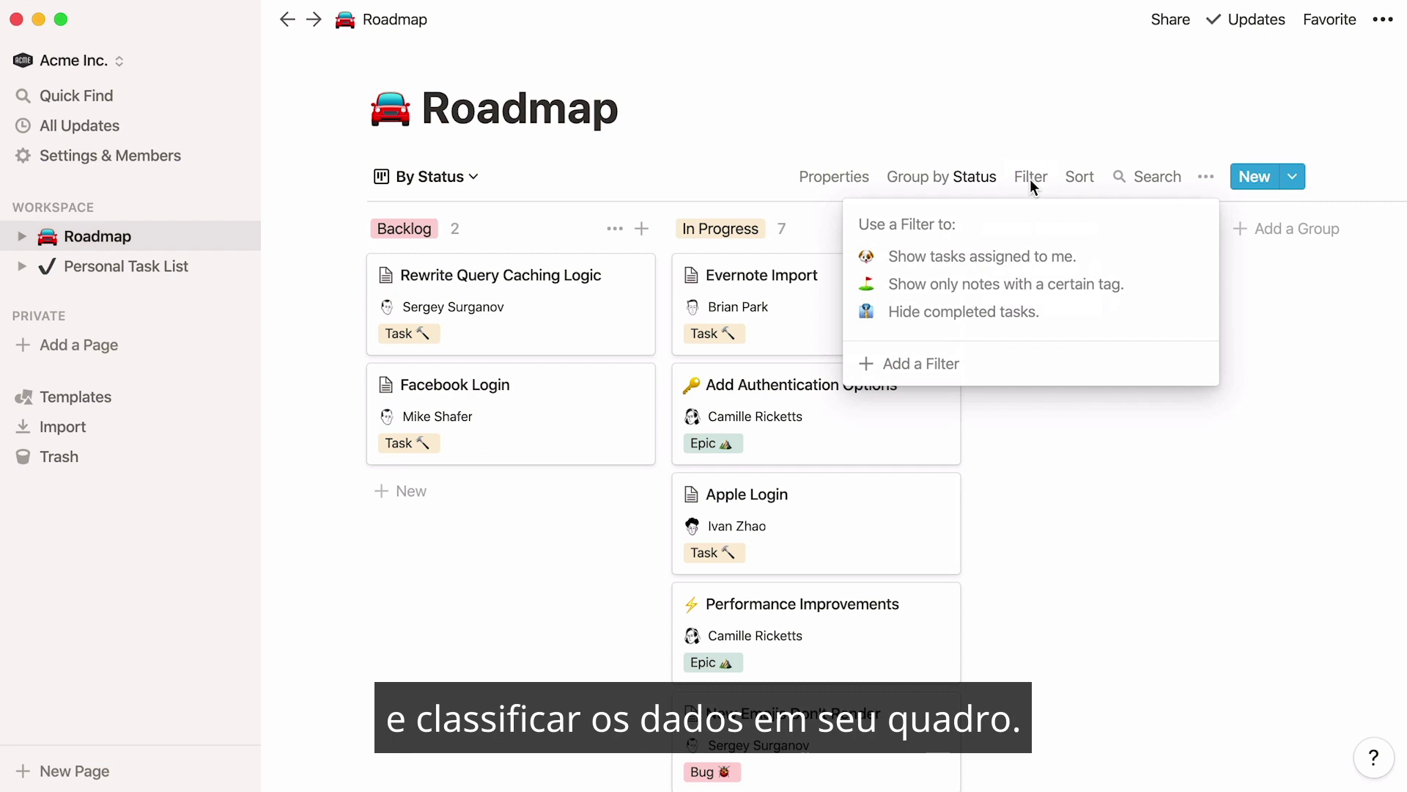
left_click(979, 364)
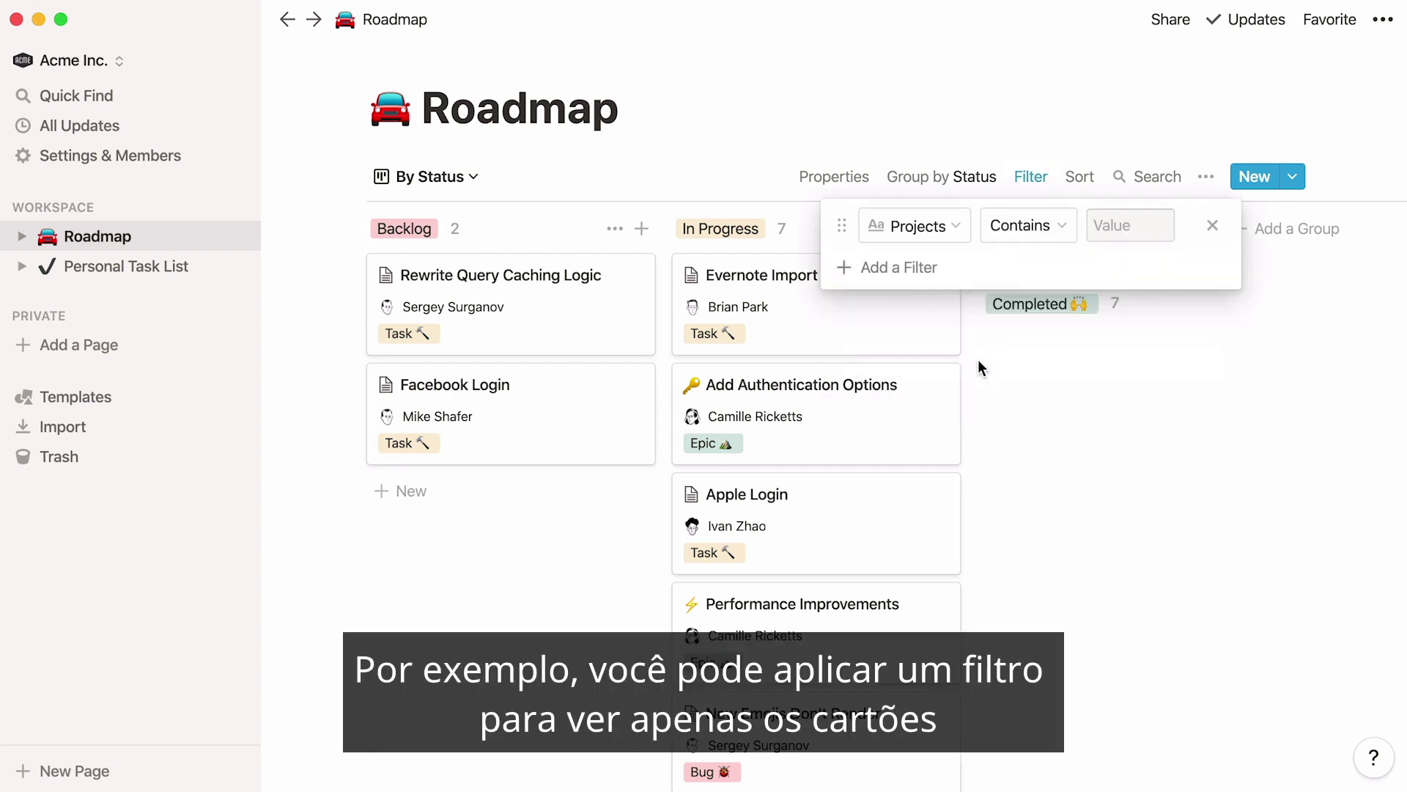
left_click(953, 228)
left_click(979, 424)
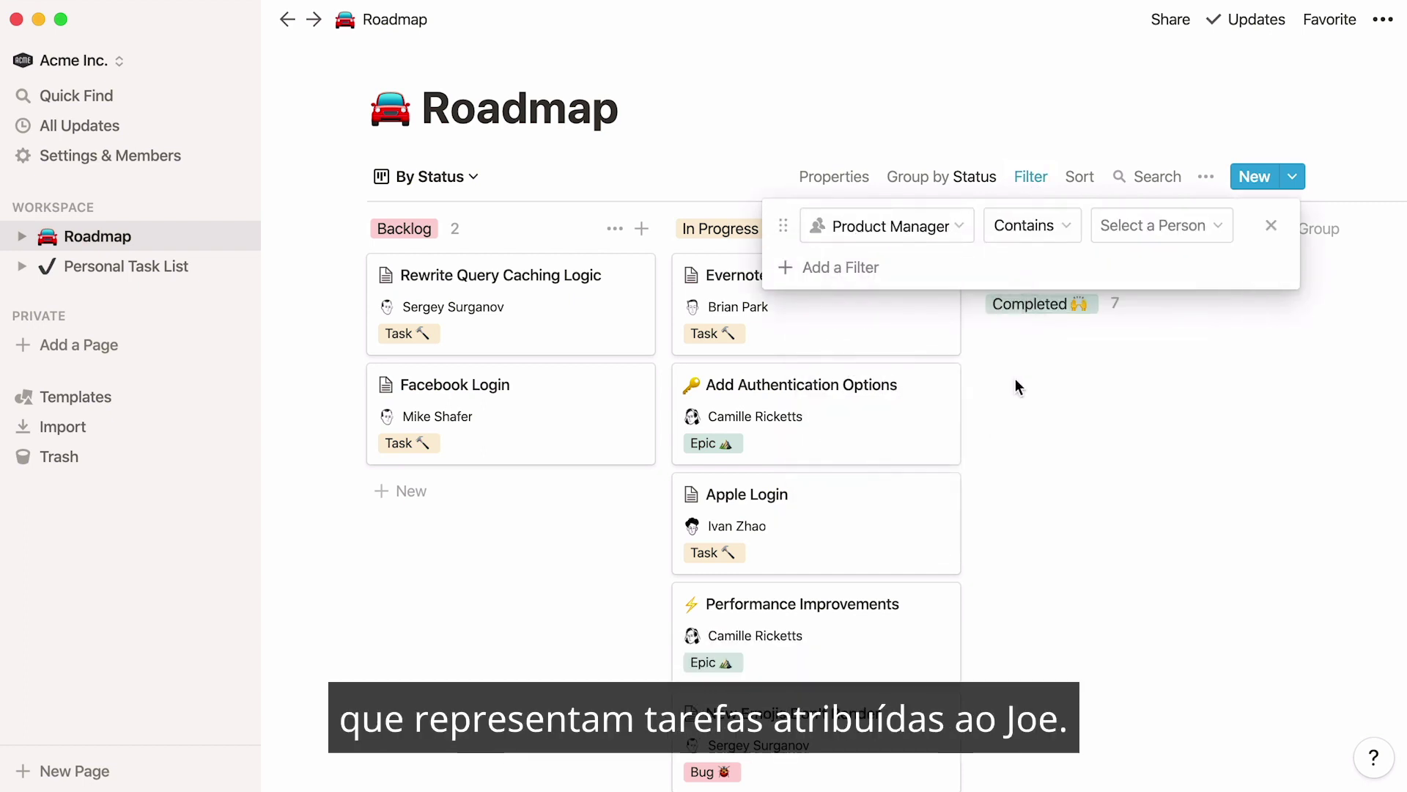
left_click(1173, 234)
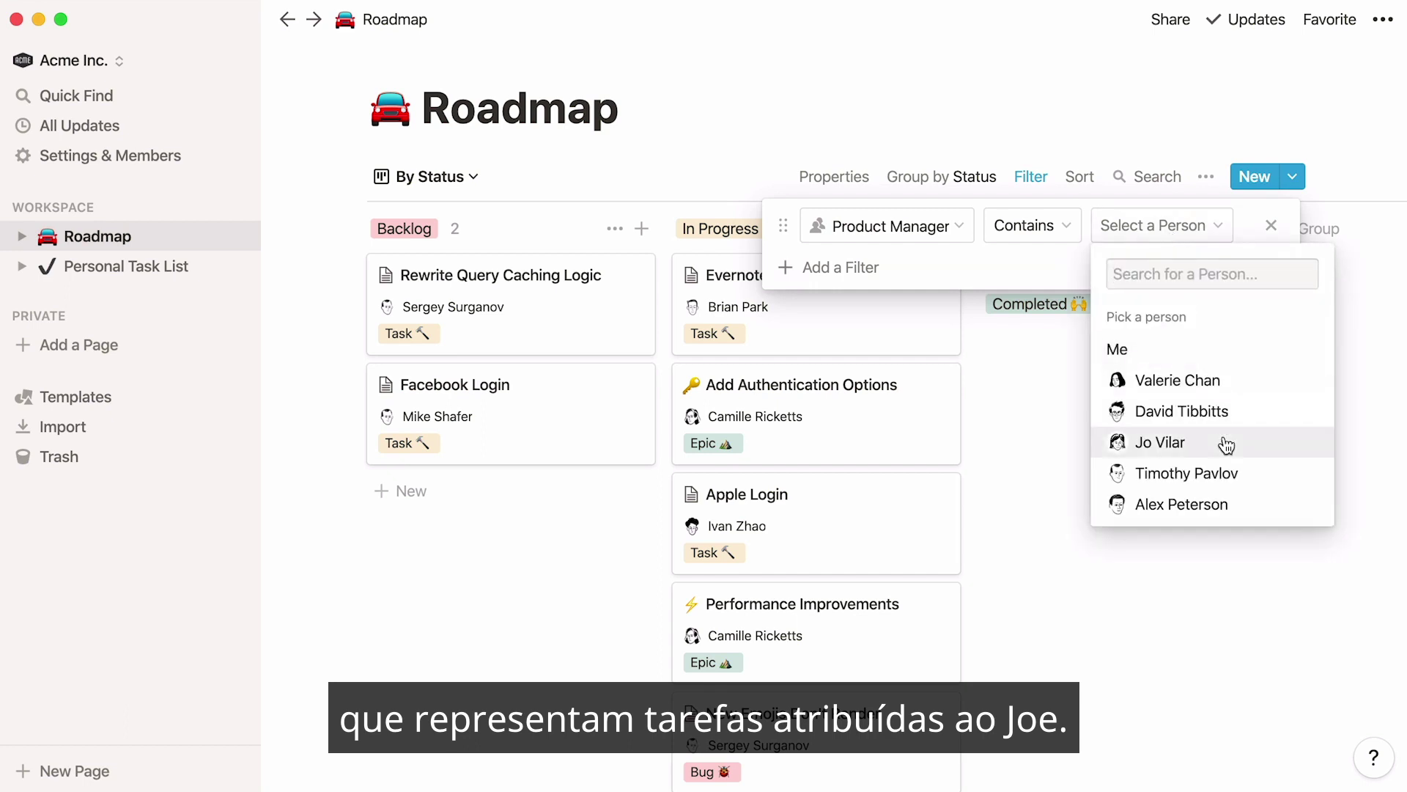
left_click(1224, 442)
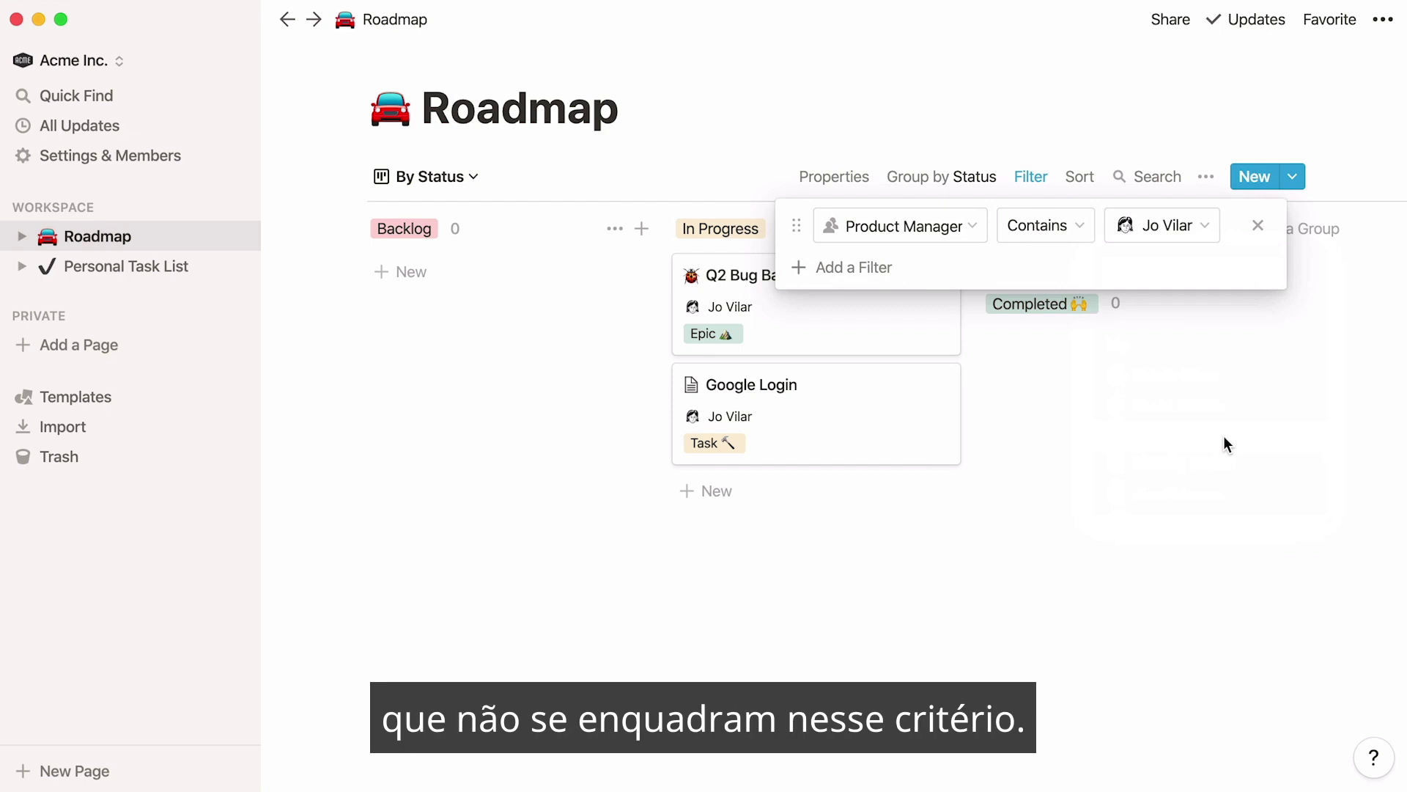
left_click(1258, 225)
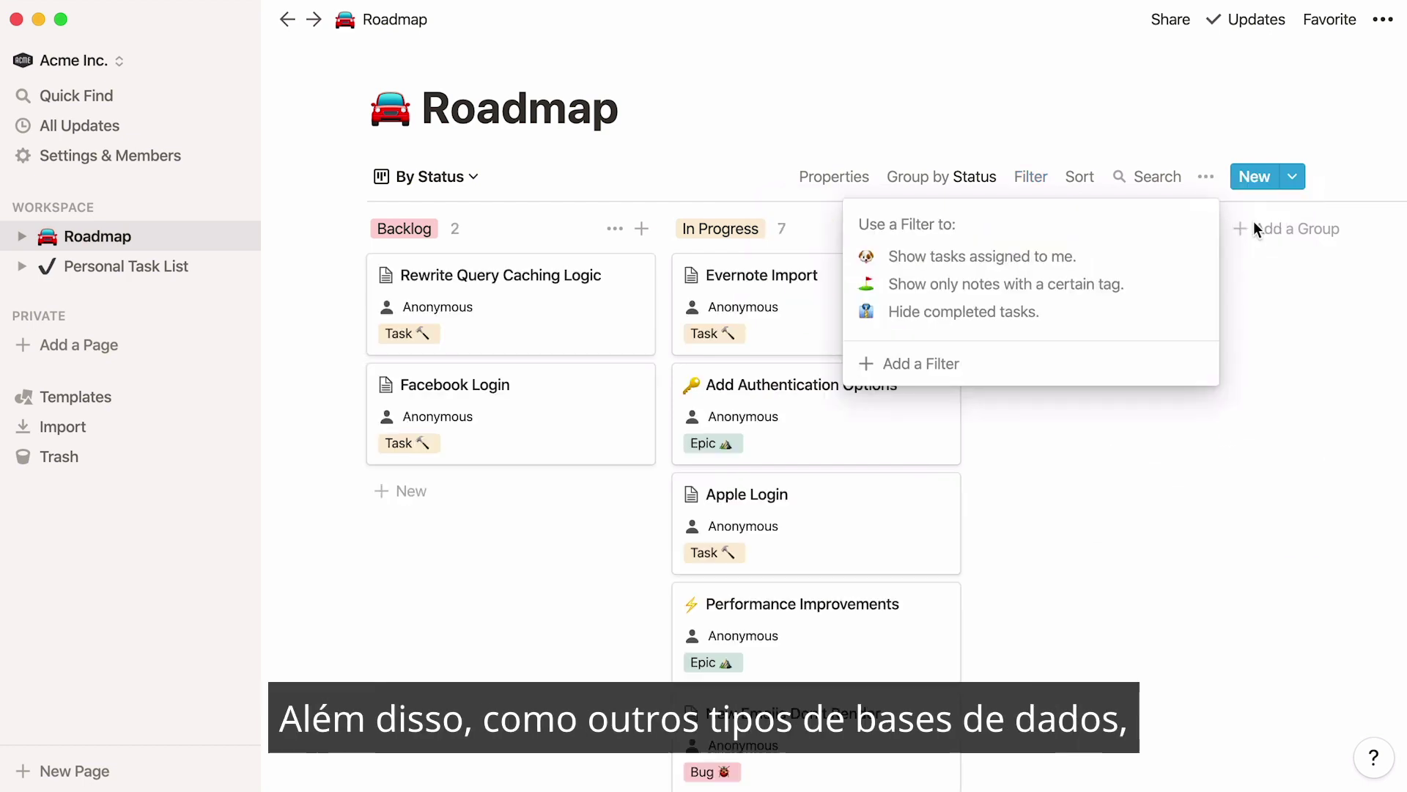
key("Escape")
Cycle through the Sprints, Bugs and By Status views, ending on High Priority
left_click(475, 180)
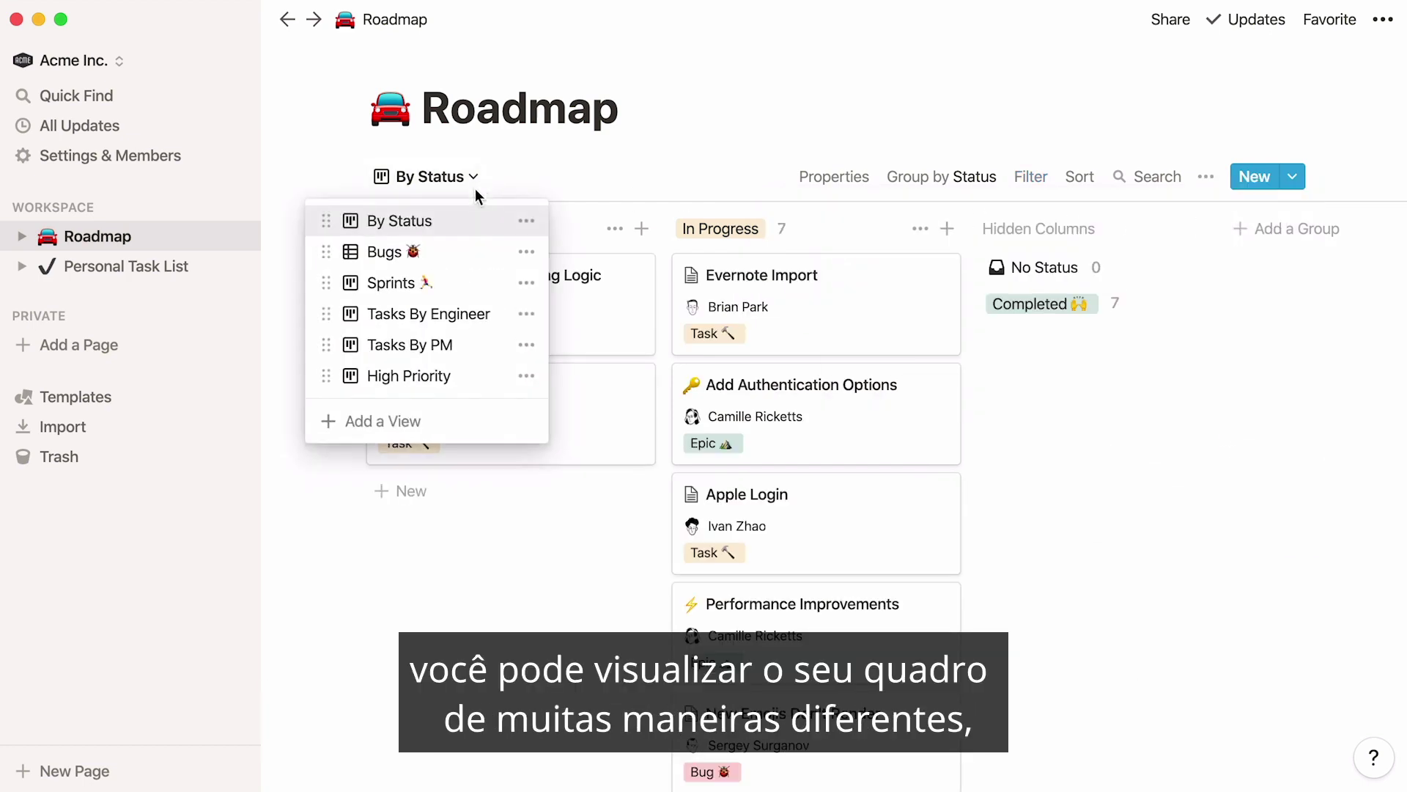
left_click(463, 426)
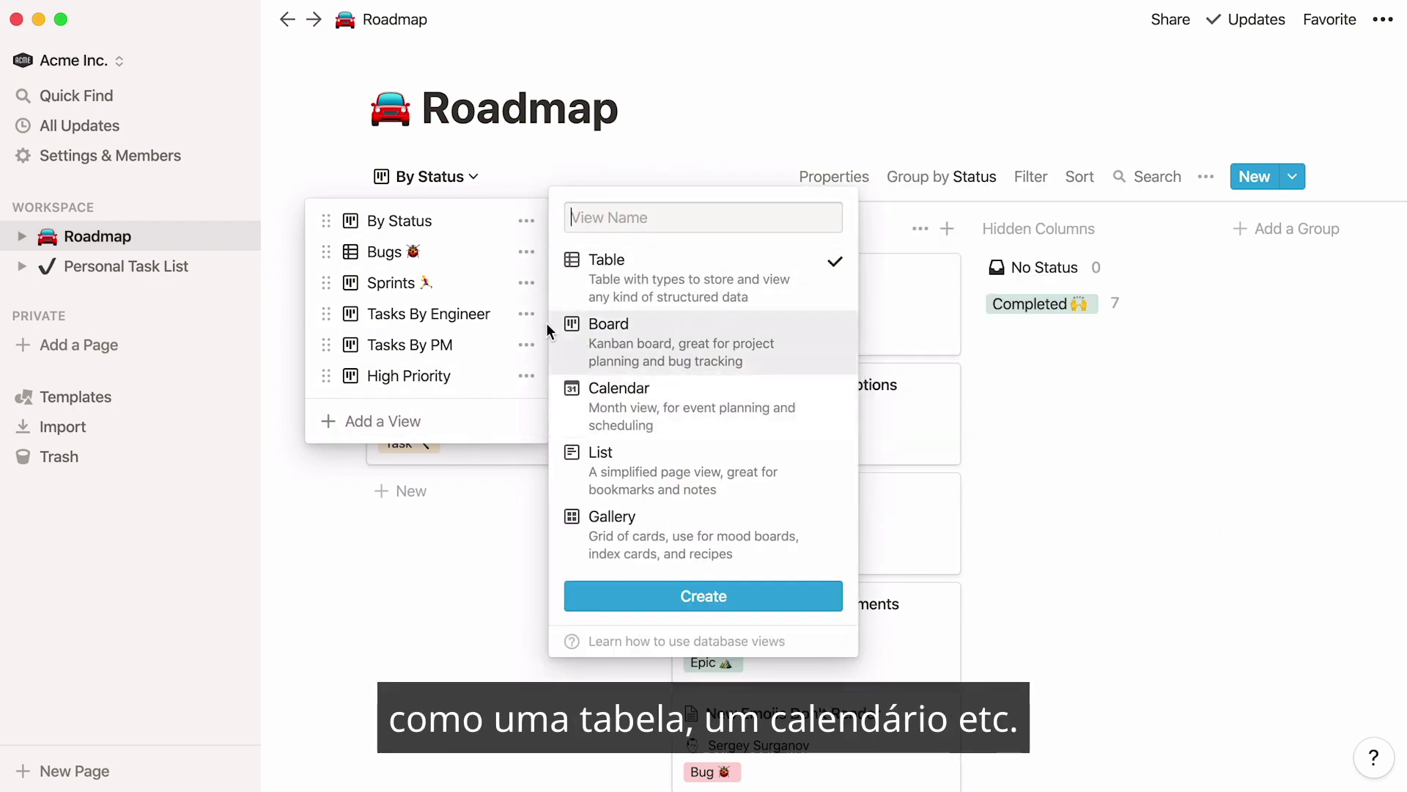
left_click(448, 283)
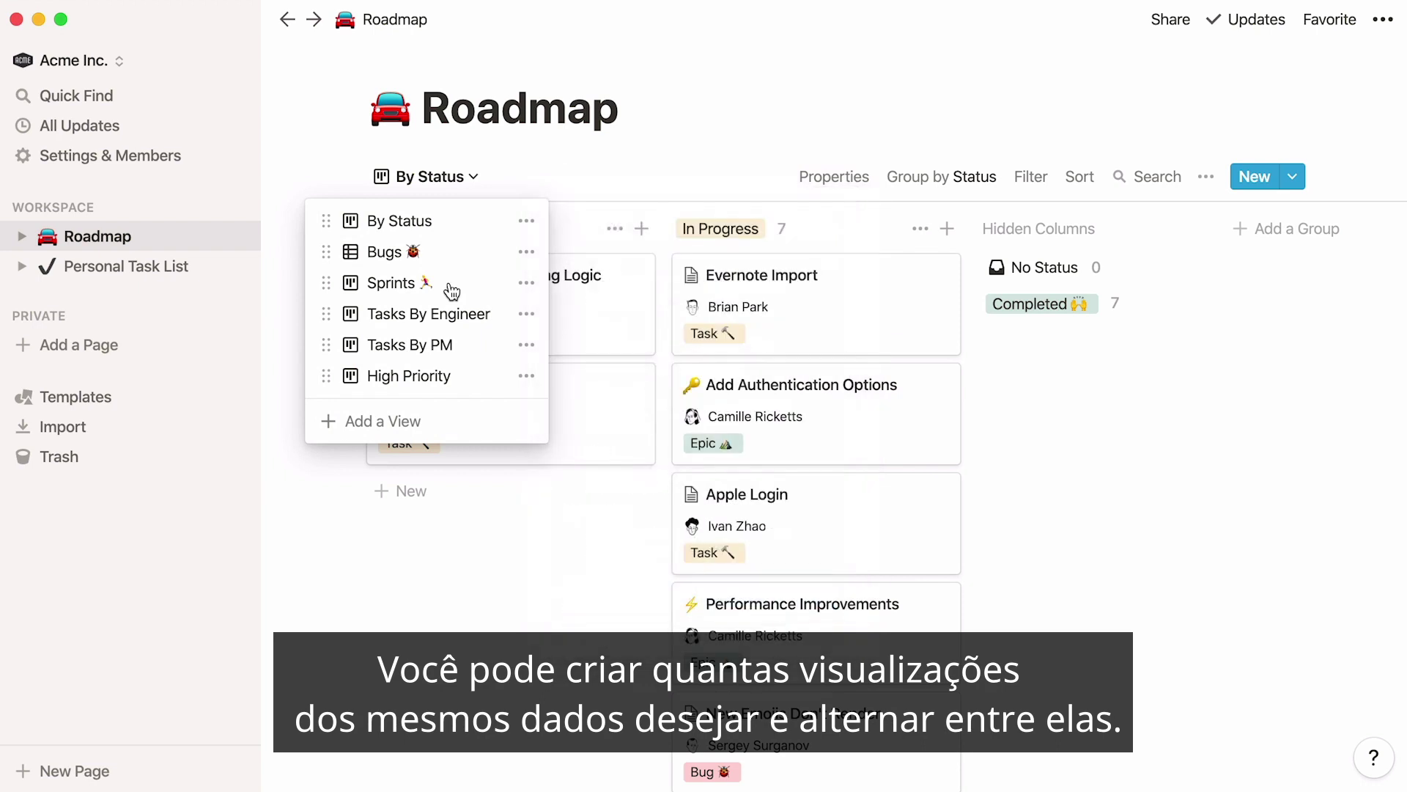
left_click(448, 283)
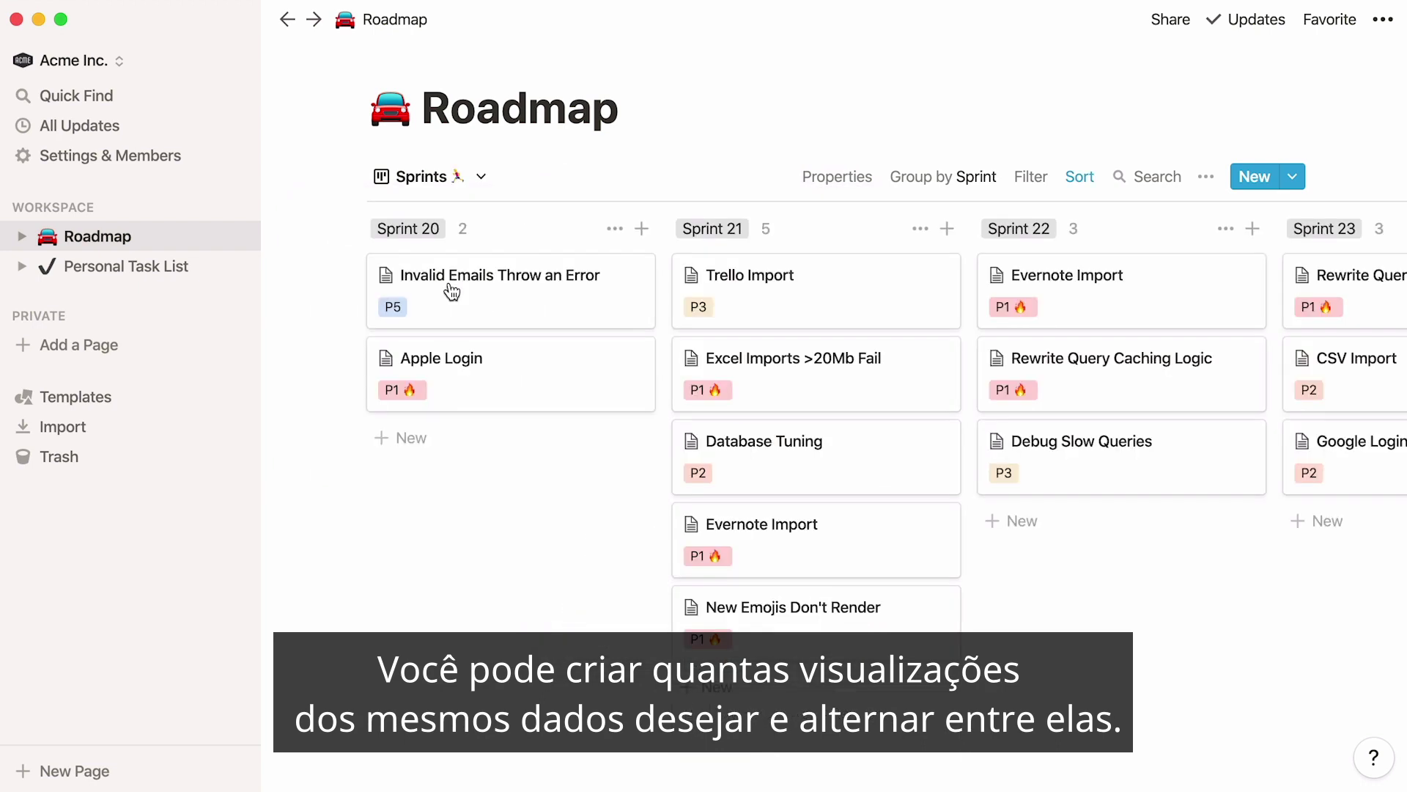
left_click(485, 176)
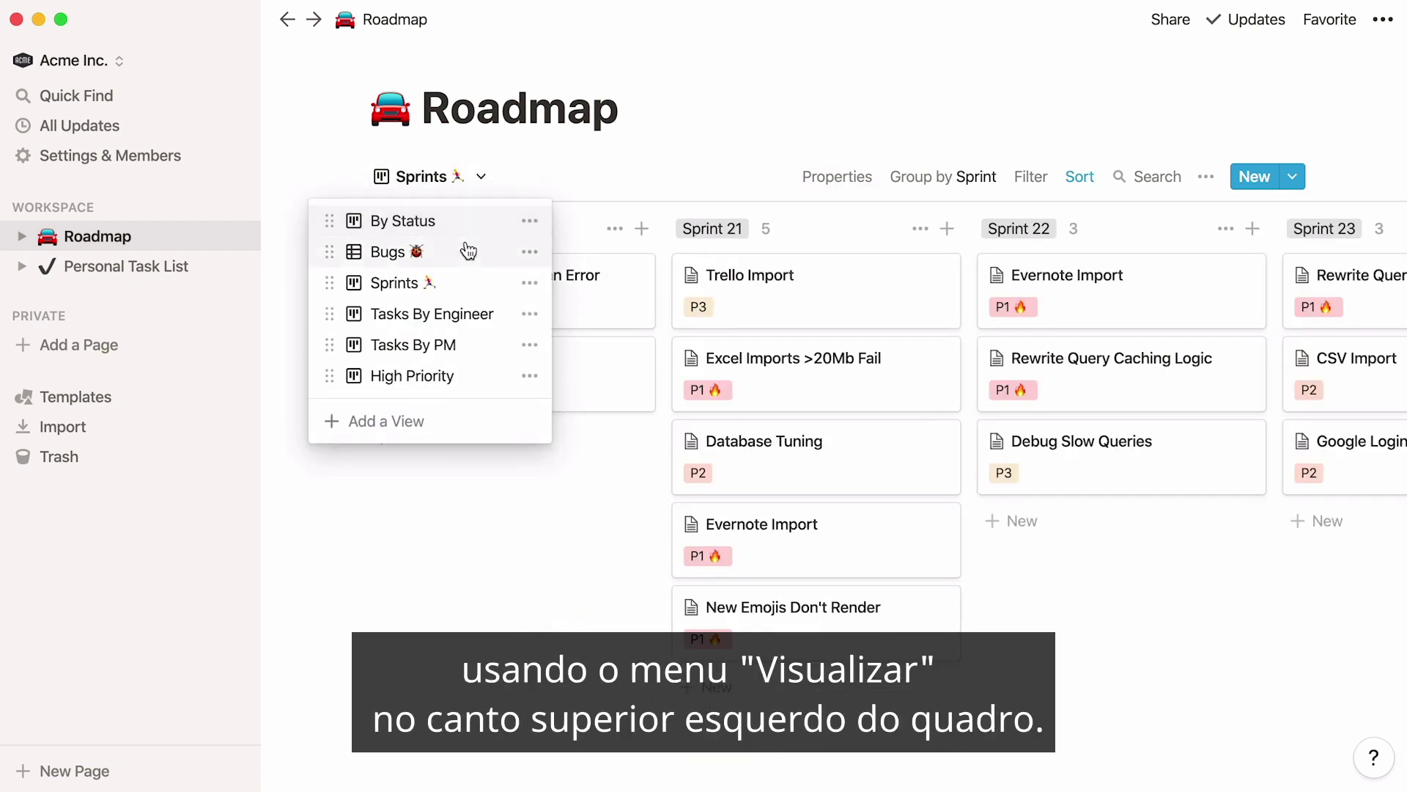
left_click(465, 250)
left_click(467, 177)
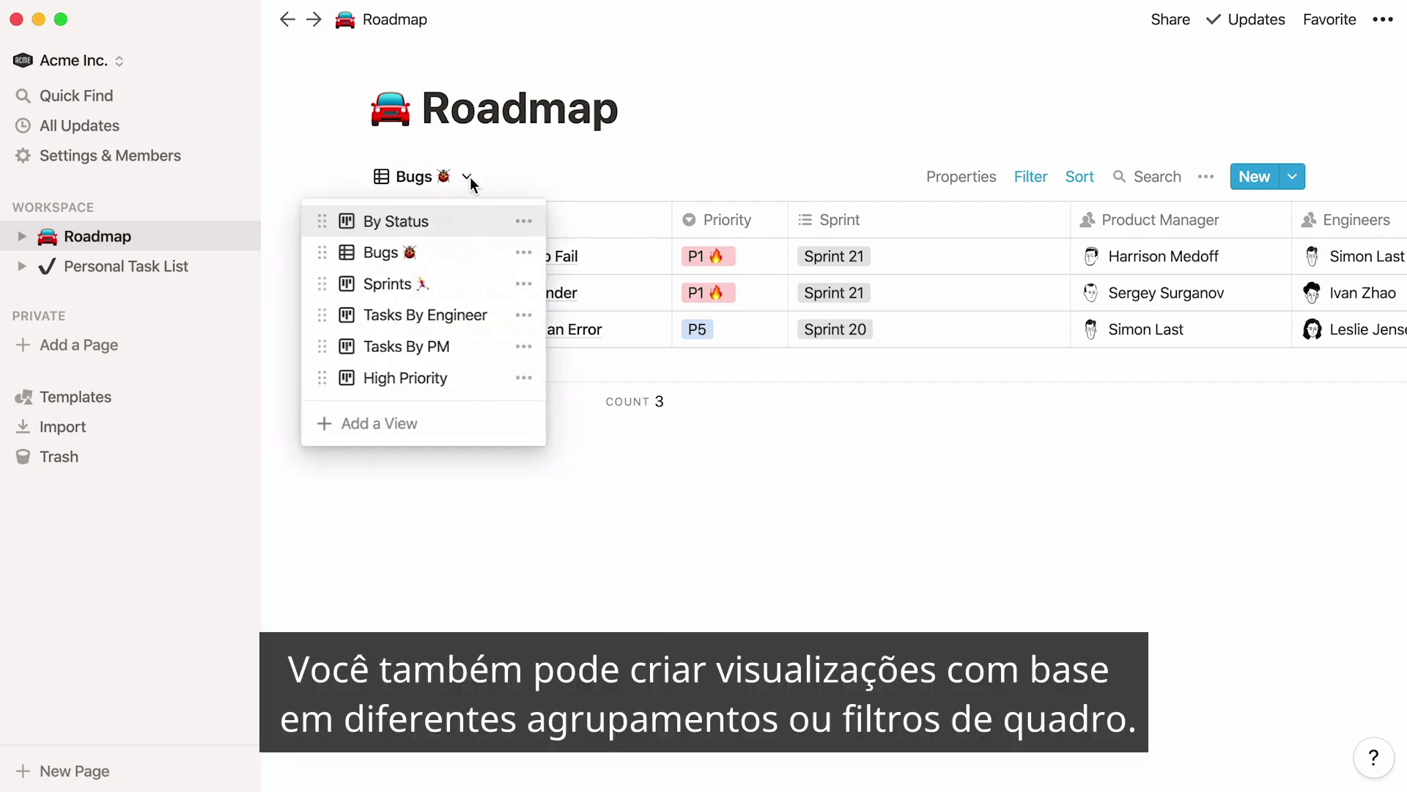
left_click(465, 222)
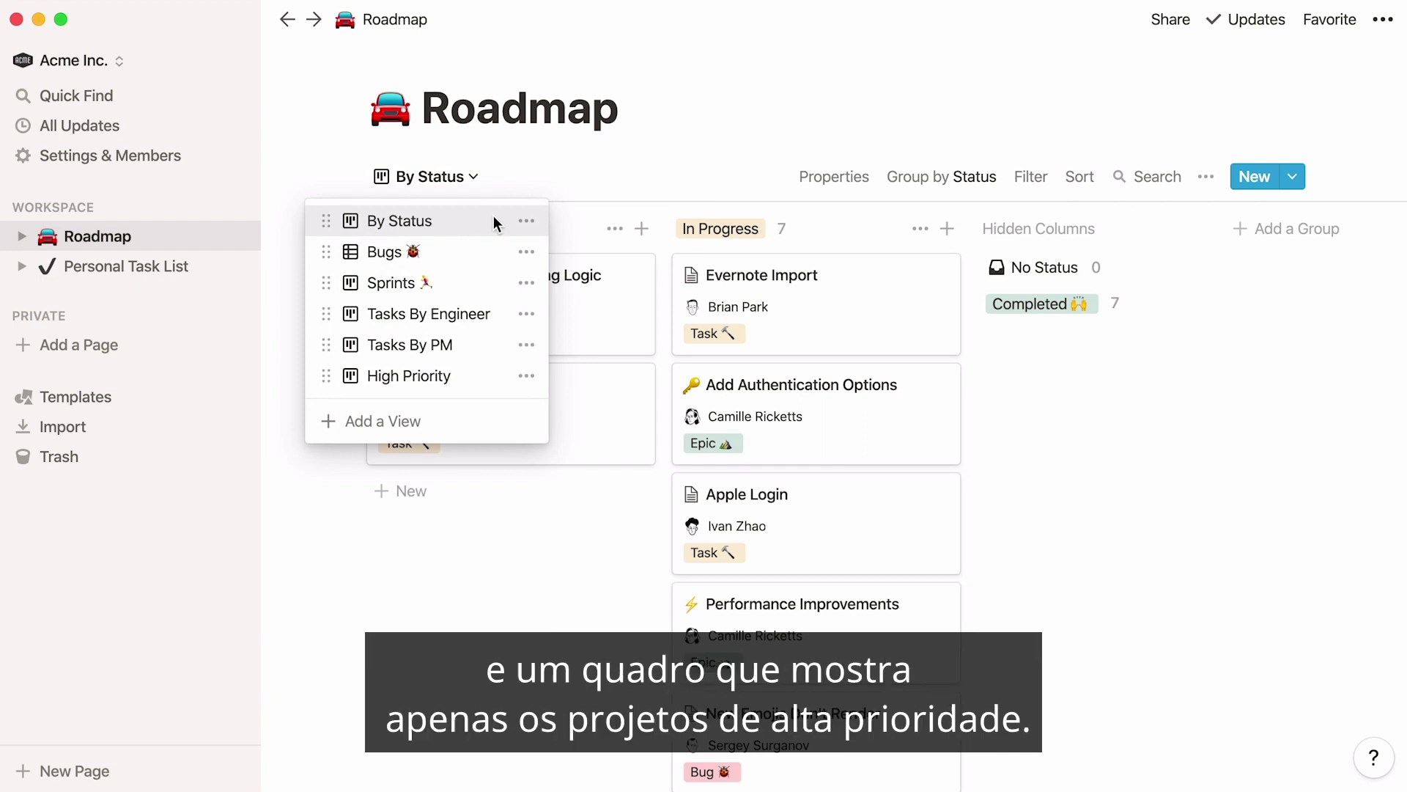
left_click(477, 377)
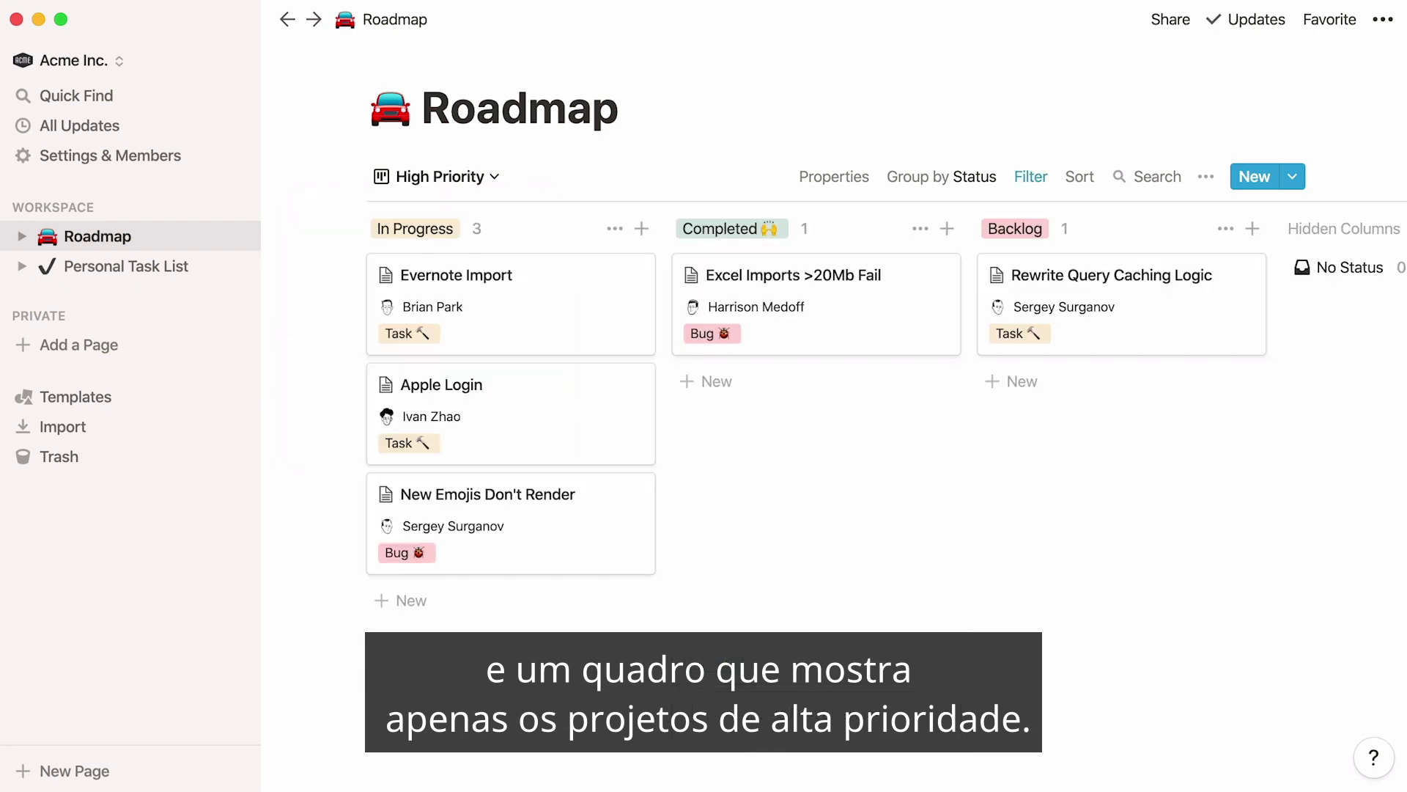